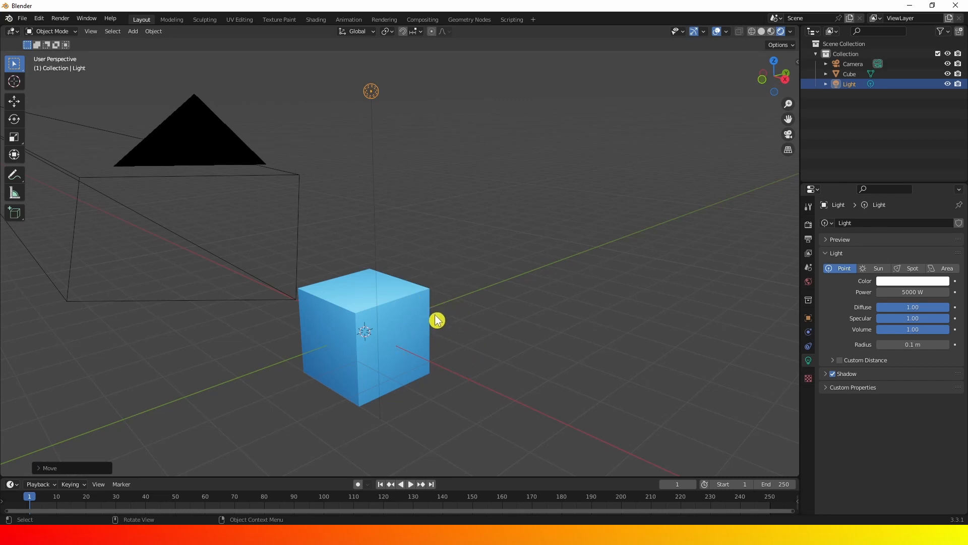
# Look at the scene through the camera and return to an orbited perspective view.
pyautogui.press('KP_0')
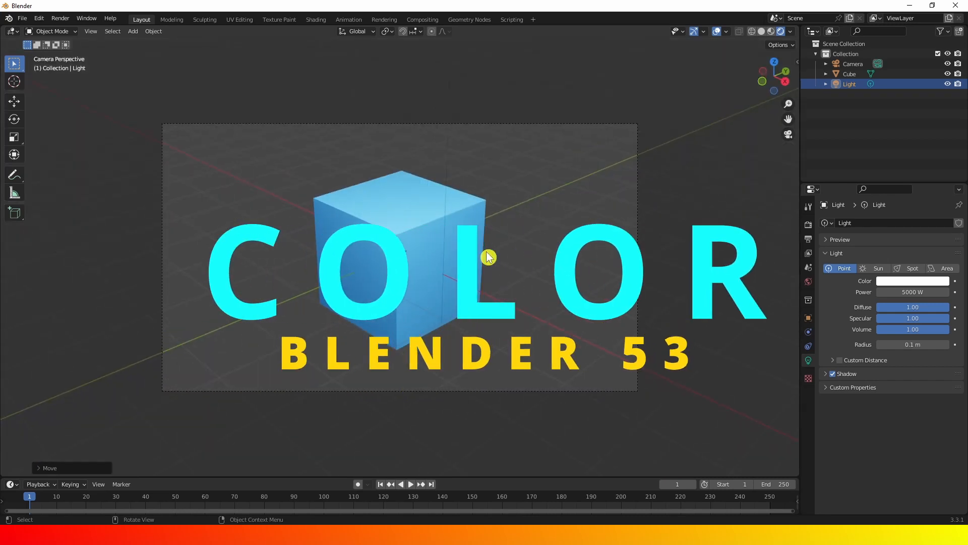
pyautogui.press('KP_0')
pyautogui.moveTo(463, 256); pyautogui.dragTo(414, 275, button='middle')
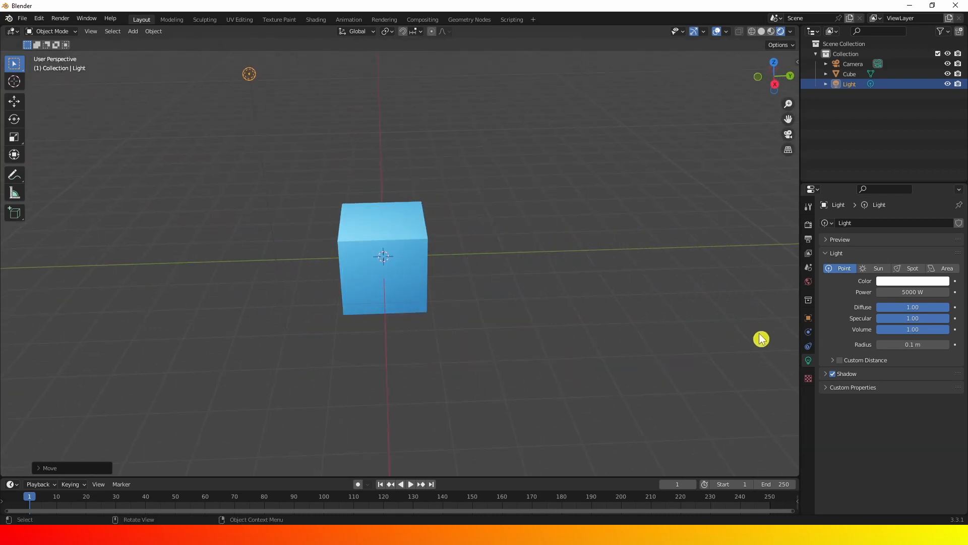
# Select the cube and view it in the UV Editing, Texture Paint and Shading workspaces before returning to Layout.
pyautogui.click(391, 249)
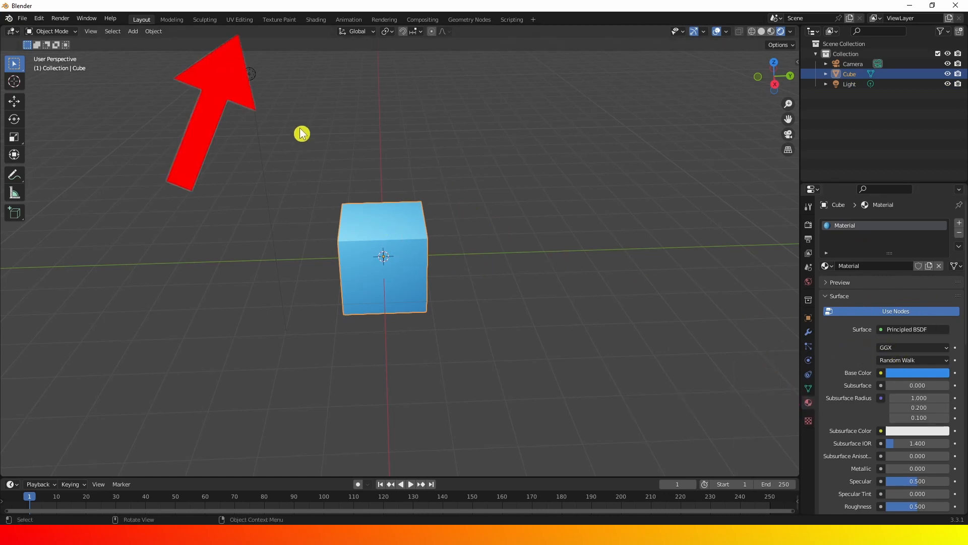
pyautogui.click(239, 21)
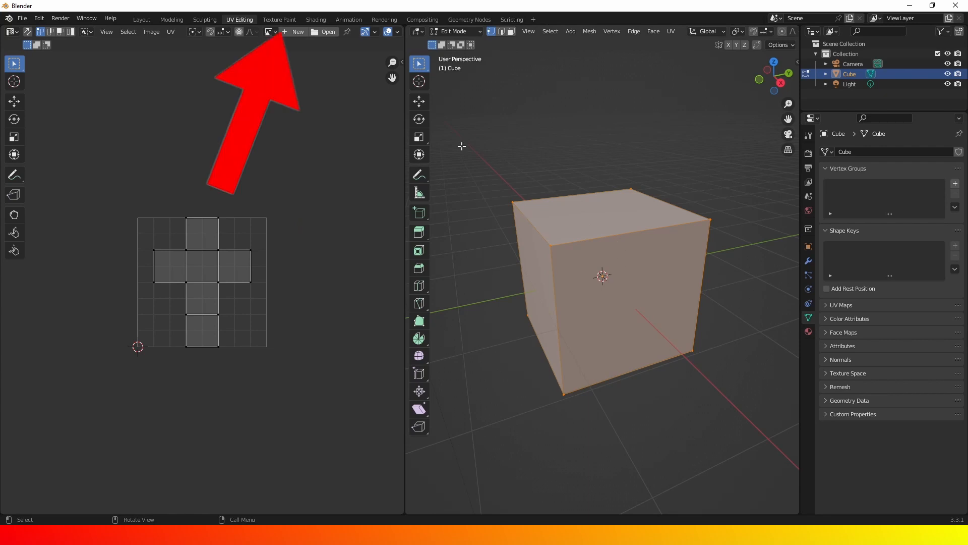
pyautogui.click(281, 20)
pyautogui.scroll(5, 543, 245)
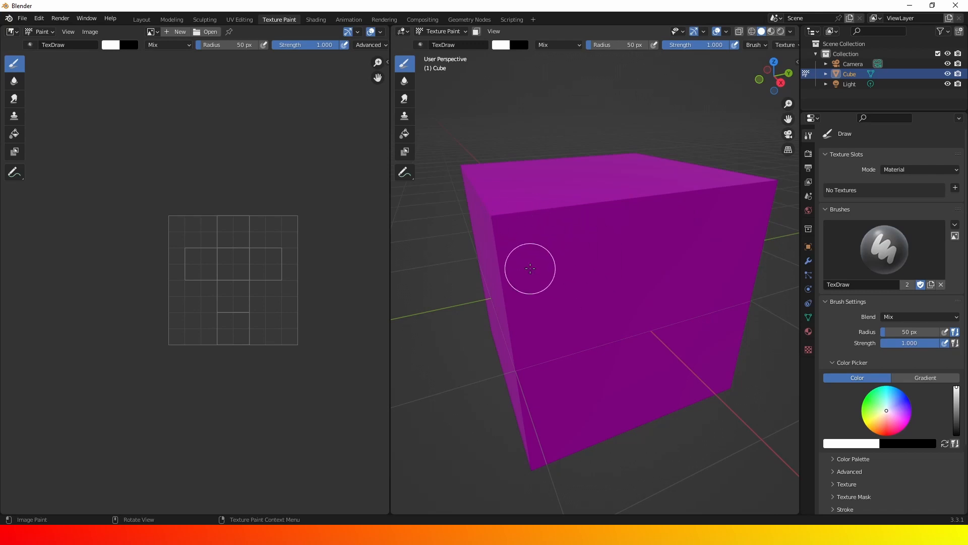
pyautogui.click(317, 20)
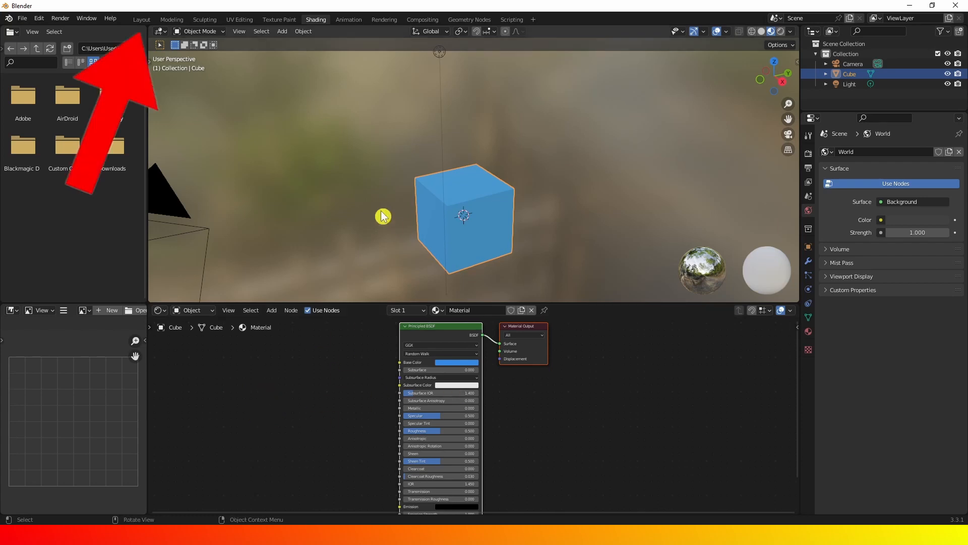
pyautogui.click(136, 20)
pyautogui.scroll(3, 367, 266)
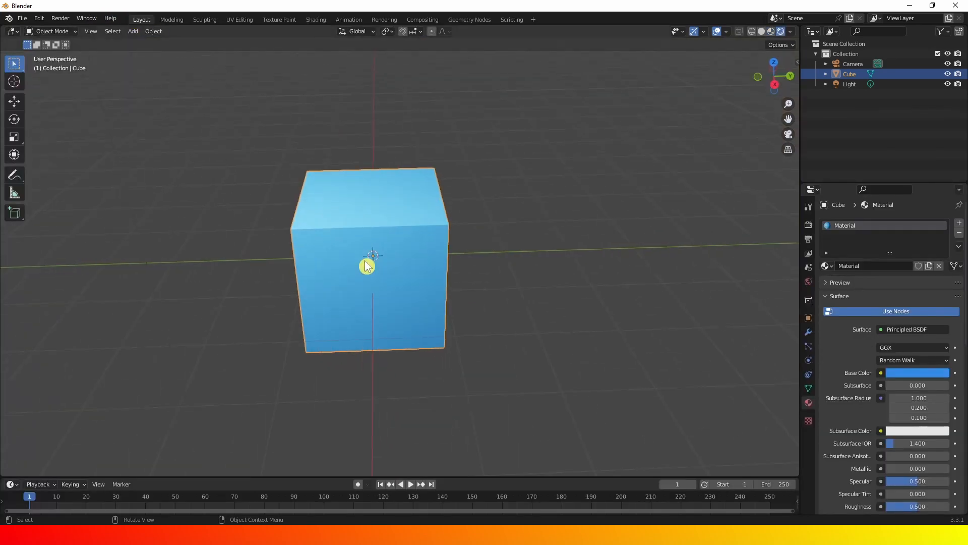
# Delete the blue cube and add a new mesh cube in its place.
pyautogui.scroll(-2, 417, 278)
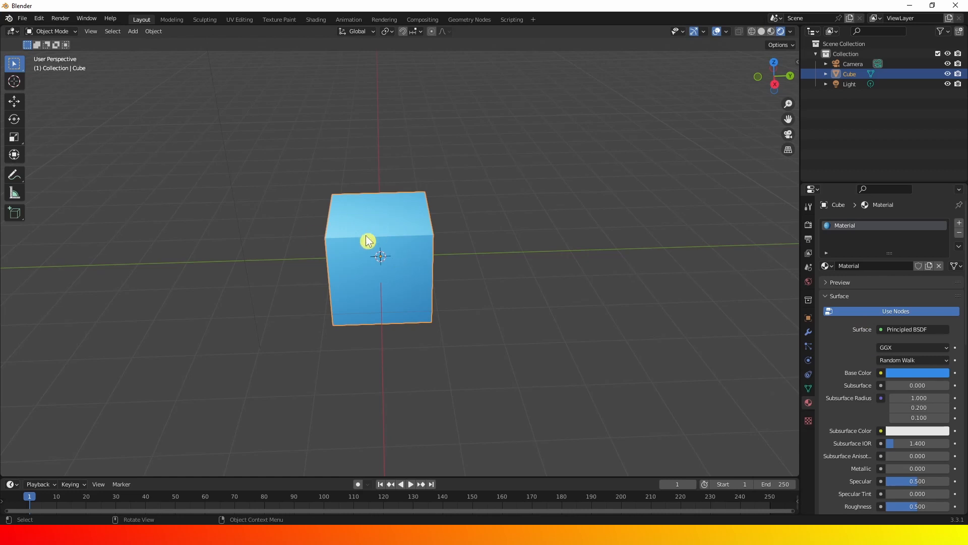
pyautogui.press('Delete')
pyautogui.hotkey('shift', 'a')
pyautogui.moveTo(364, 250)
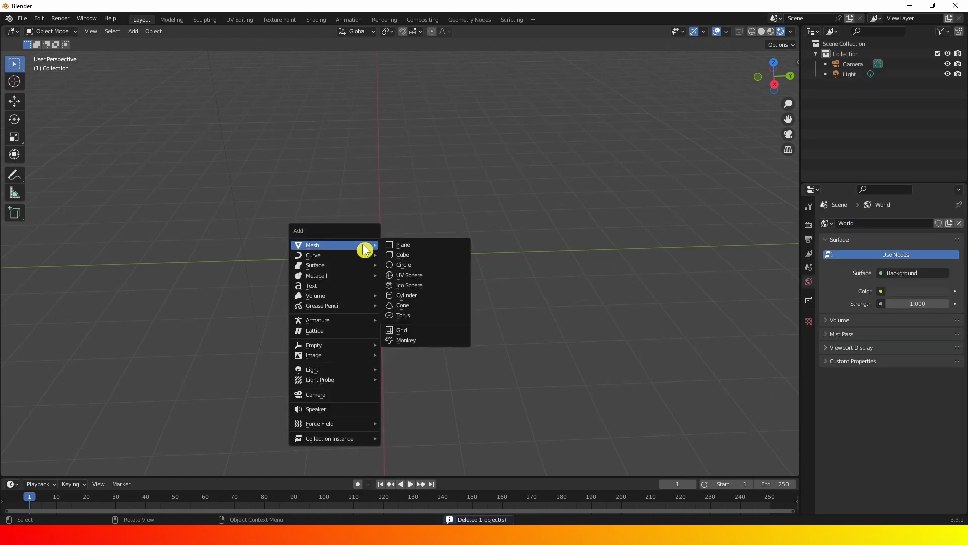
pyautogui.click(417, 261)
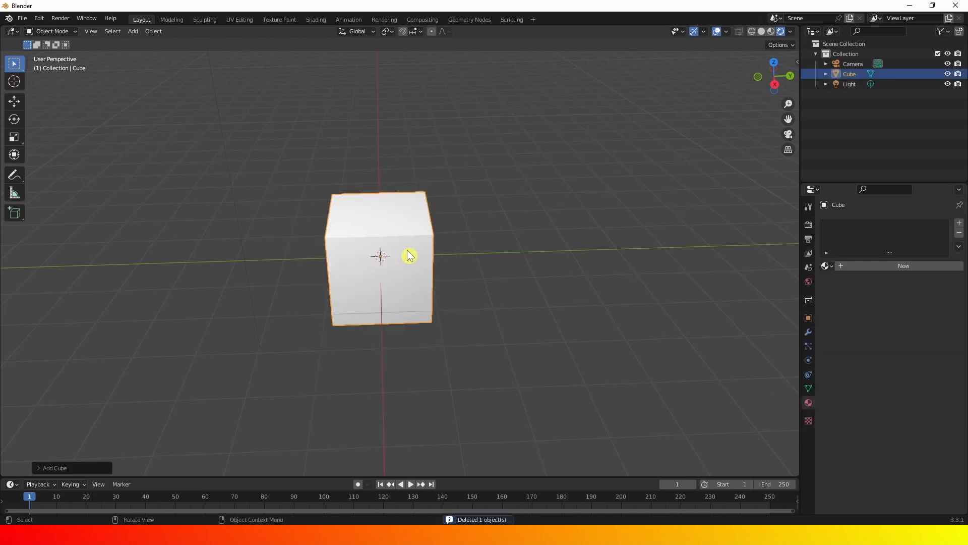
# Widen the properties editor and create a new material on the new cube.
pyautogui.moveTo(410, 253); pyautogui.dragTo(480, 260, button='middle')
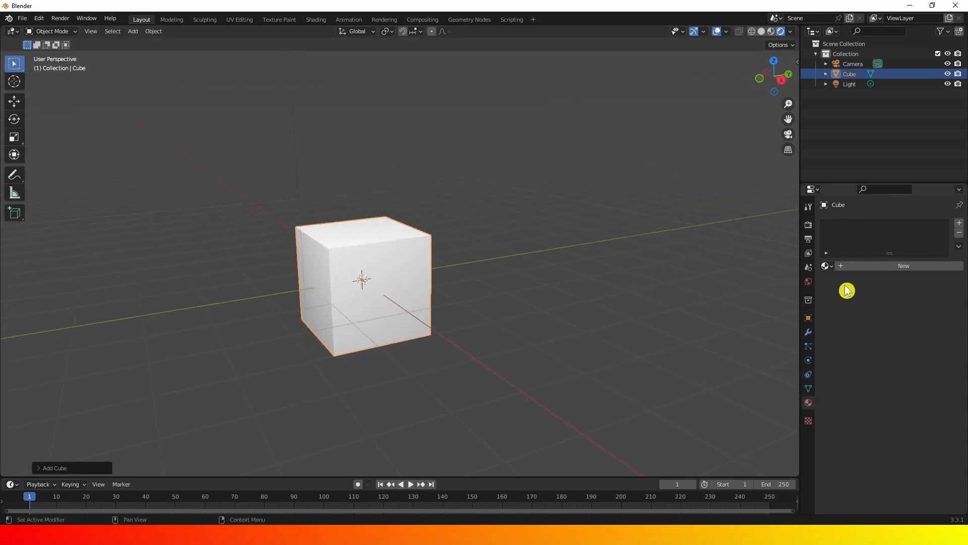
pyautogui.moveTo(800, 288); pyautogui.dragTo(731, 288)
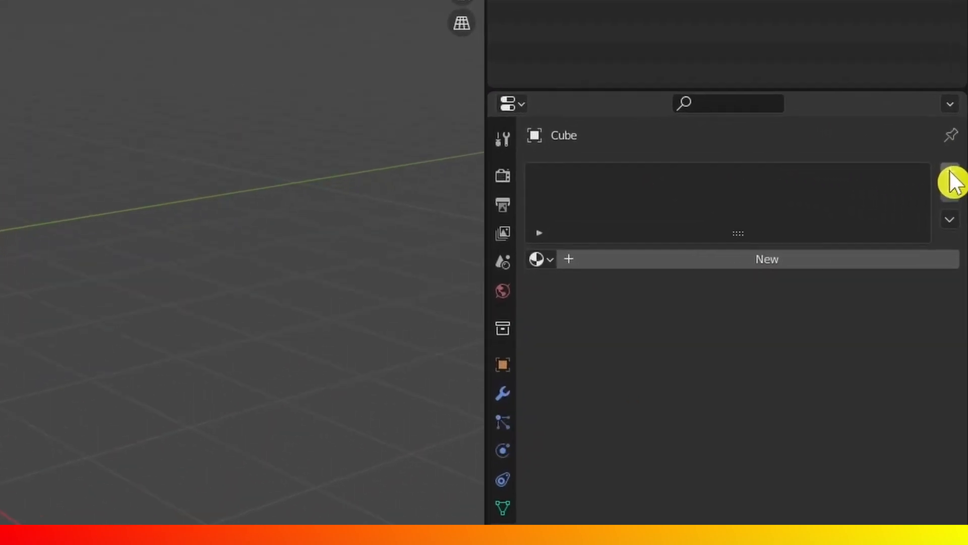
pyautogui.click(766, 259)
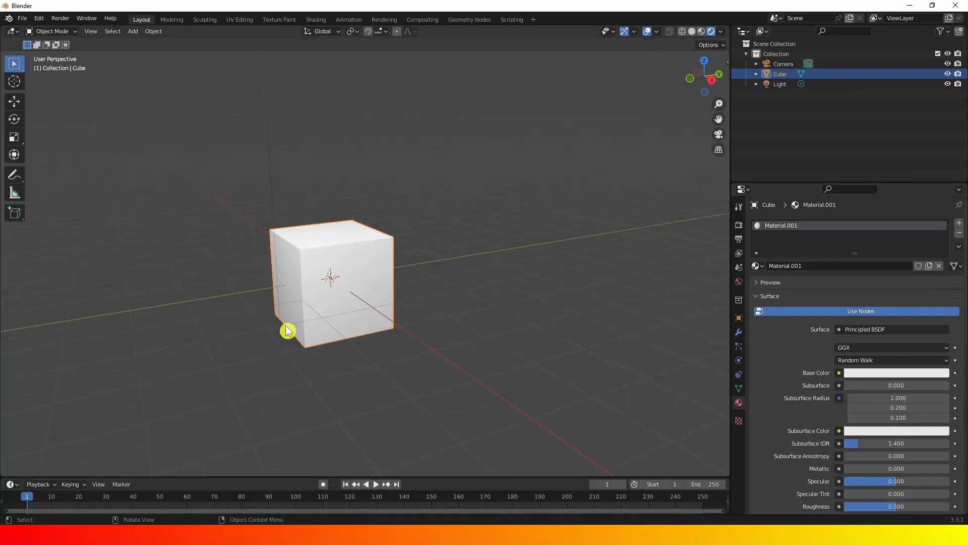
# Set the cube material's base color to a saturated blue with hue 0.652, saturation 0.983 and value 0.800.
pyautogui.moveTo(309, 264); pyautogui.dragTo(291, 285, button='middle')
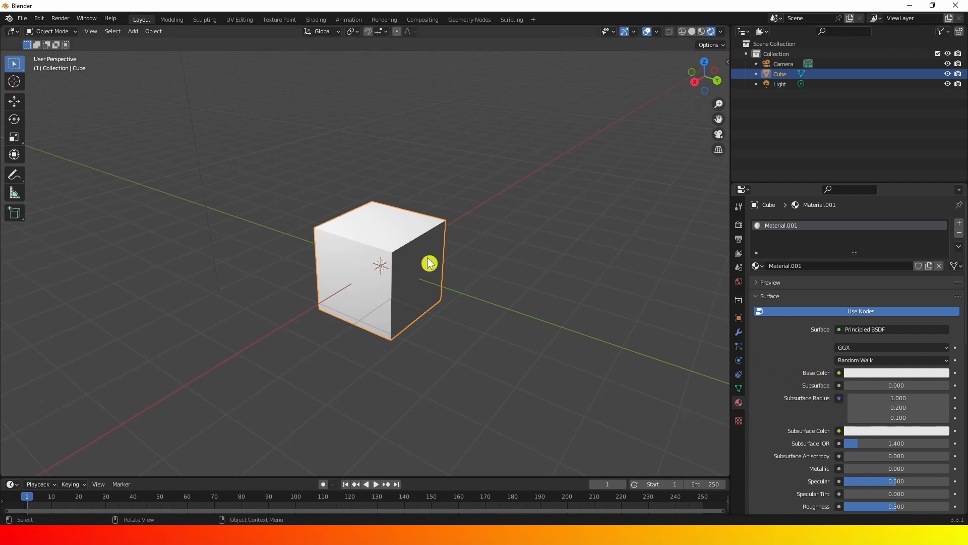
pyautogui.click(882, 376)
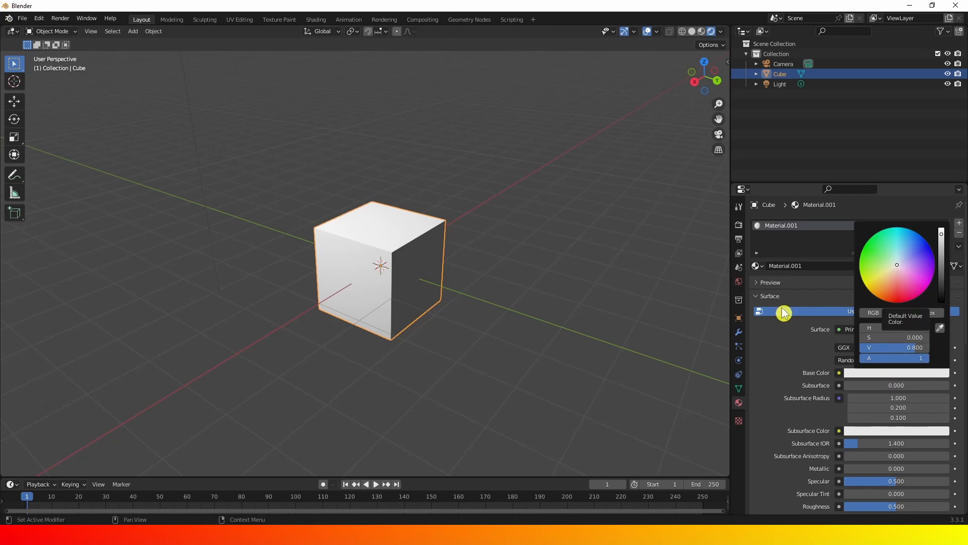
pyautogui.click(891, 376)
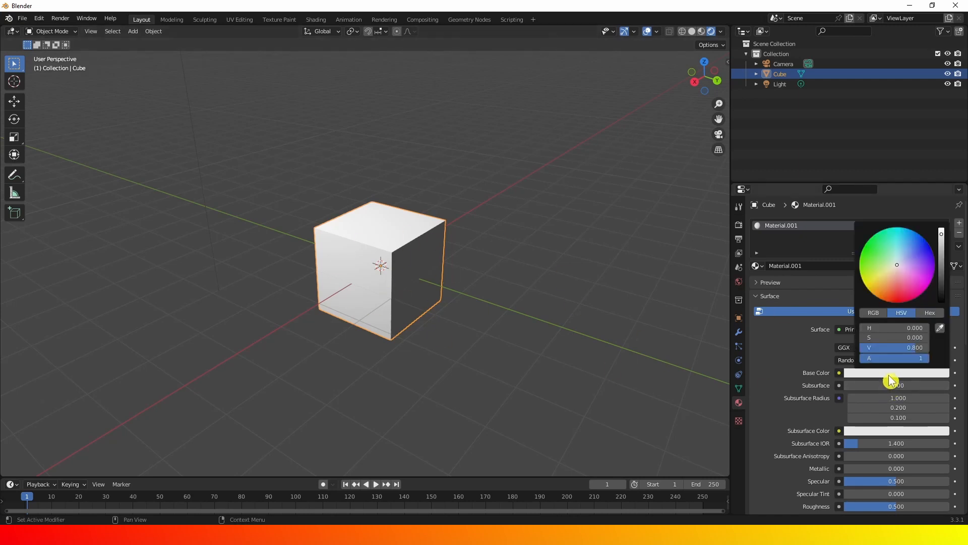
pyautogui.moveTo(902, 267); pyautogui.dragTo(921, 241)
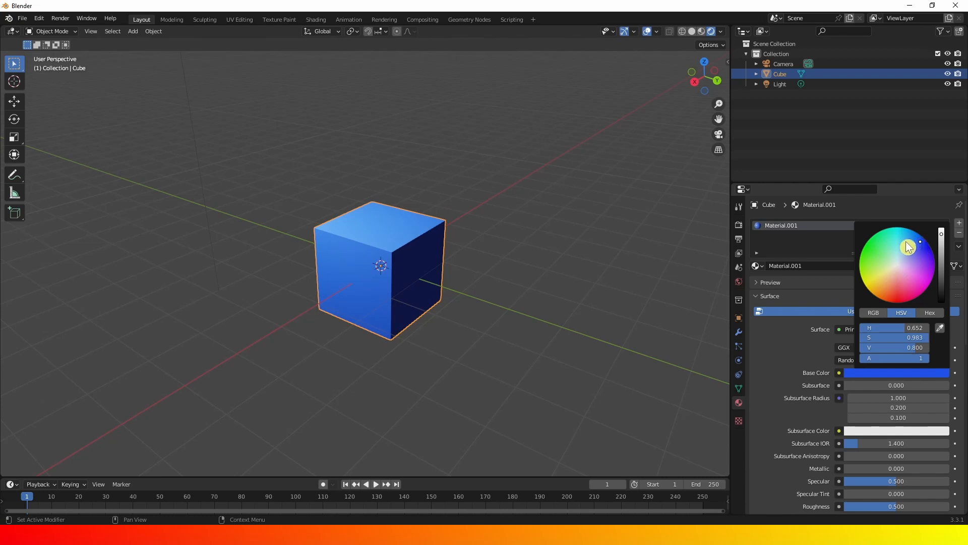
# Darken the blue base color by lowering its value to about 0.32.
pyautogui.scroll(2, 394, 275)
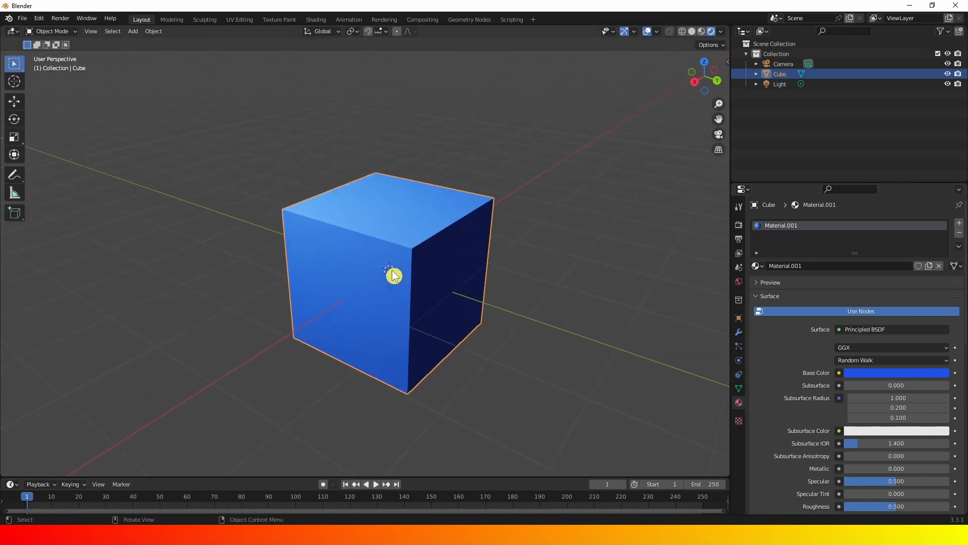
pyautogui.moveTo(394, 275); pyautogui.dragTo(432, 277, button='middle')
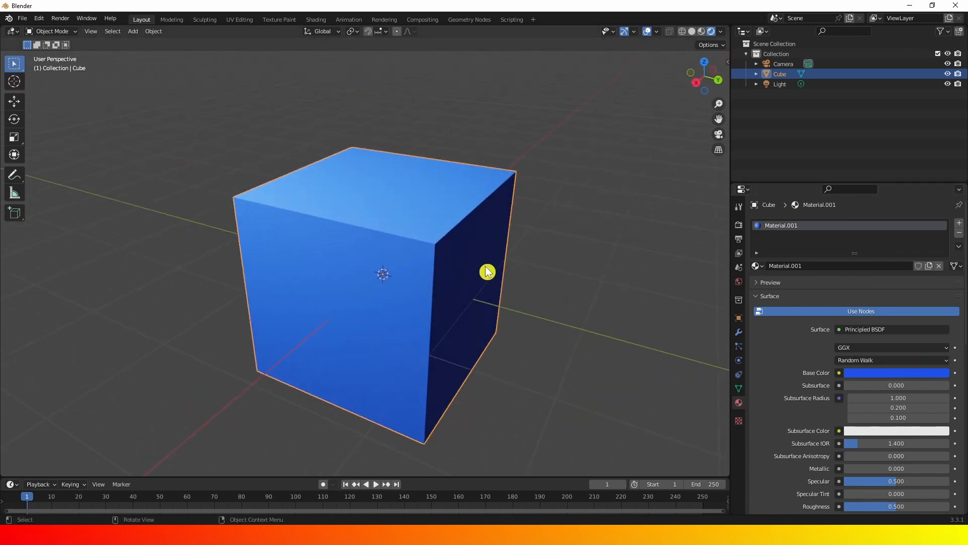
pyautogui.click(875, 374)
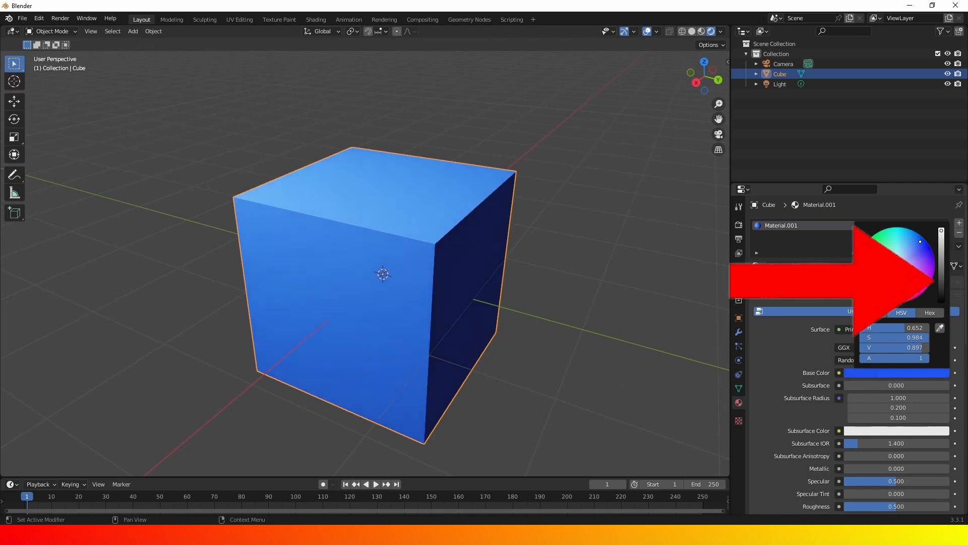
pyautogui.moveTo(942, 229); pyautogui.dragTo(942, 259)
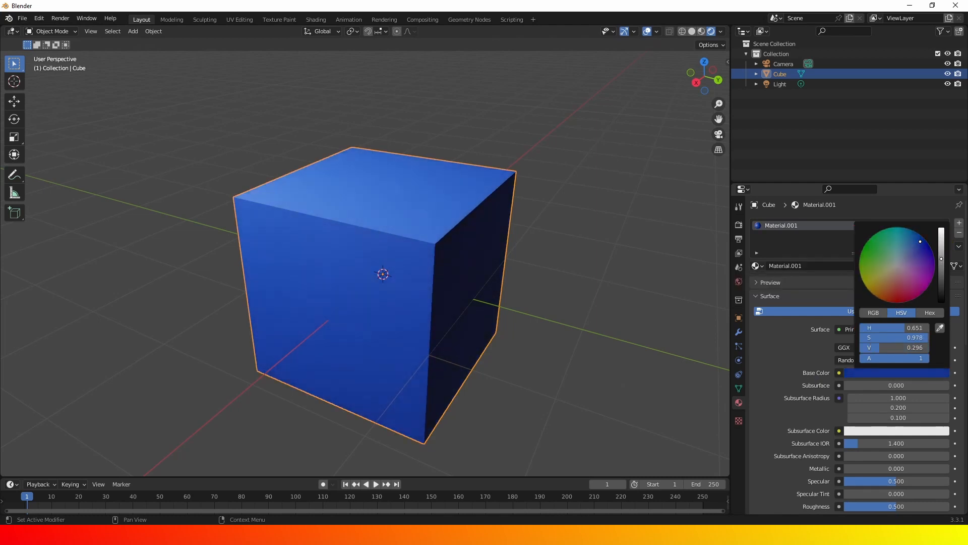
# Change the base color to green with hue 0.336, and lower its value to 0 to make it black.
pyautogui.click(903, 374)
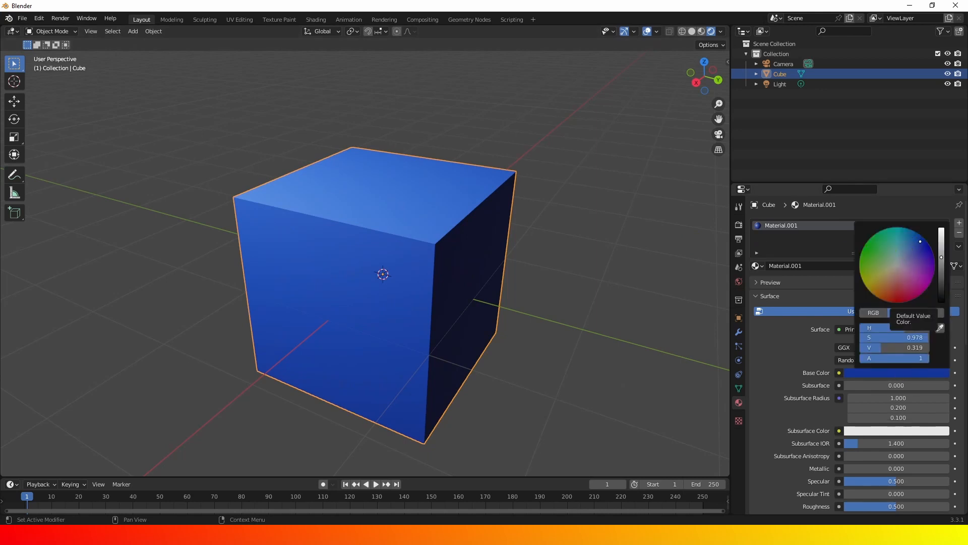
pyautogui.click(867, 243)
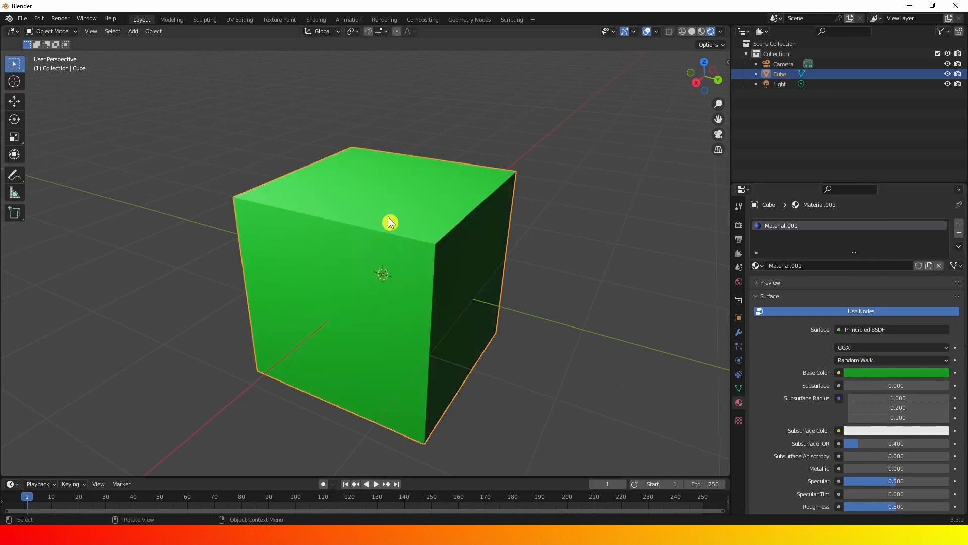
pyautogui.click(916, 380)
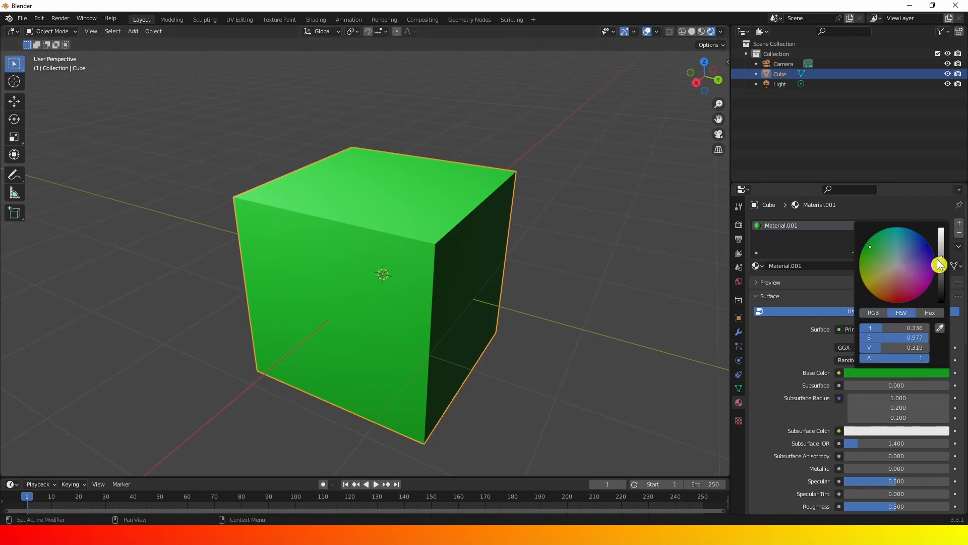
pyautogui.moveTo(942, 261); pyautogui.dragTo(930, 315)
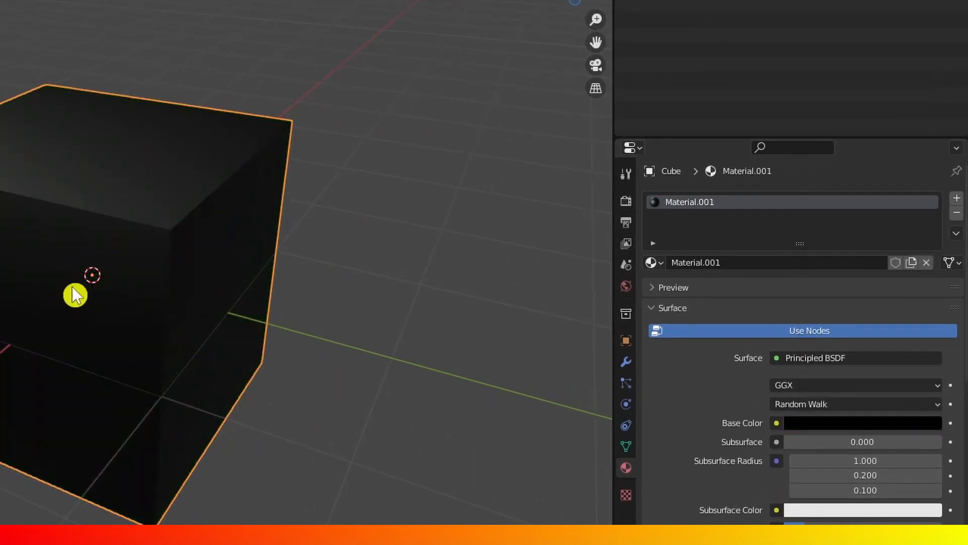
pyautogui.moveTo(204, 240); pyautogui.dragTo(290, 251, button='middle')
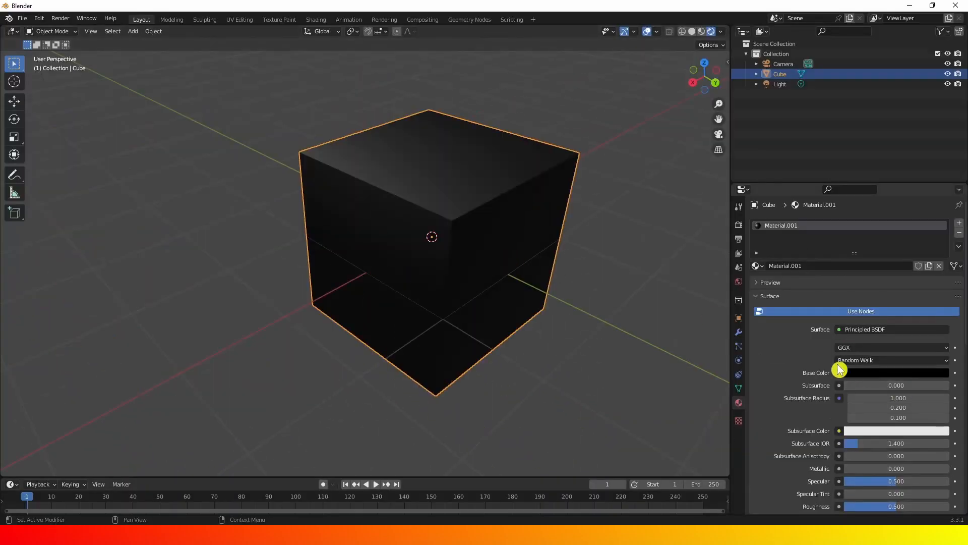
# Raise the base color's brightness to 0.723 and pick a blue with hue 0.657 and saturation 0.979.
pyautogui.click(872, 376)
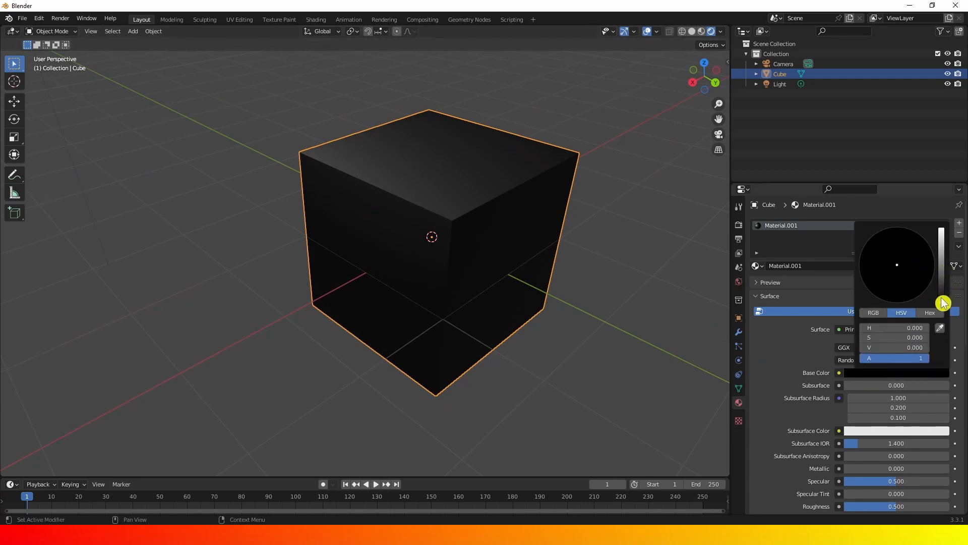
pyautogui.moveTo(943, 302)
pyautogui.mouseDown()
pyautogui.moveTo(941, 232)
pyautogui.moveTo(942, 303)
pyautogui.mouseUp()
pyautogui.moveTo(943, 304); pyautogui.dragTo(941, 236)
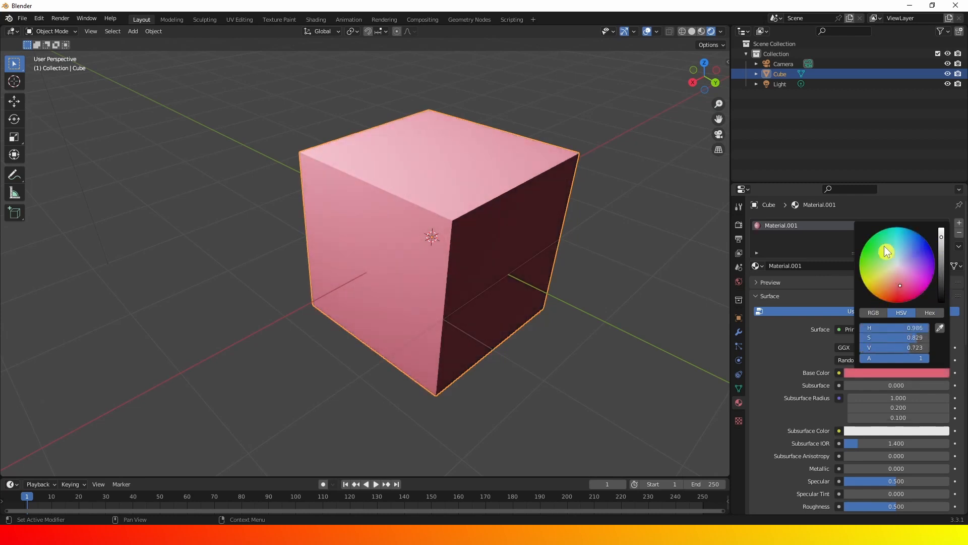
pyautogui.click(924, 248)
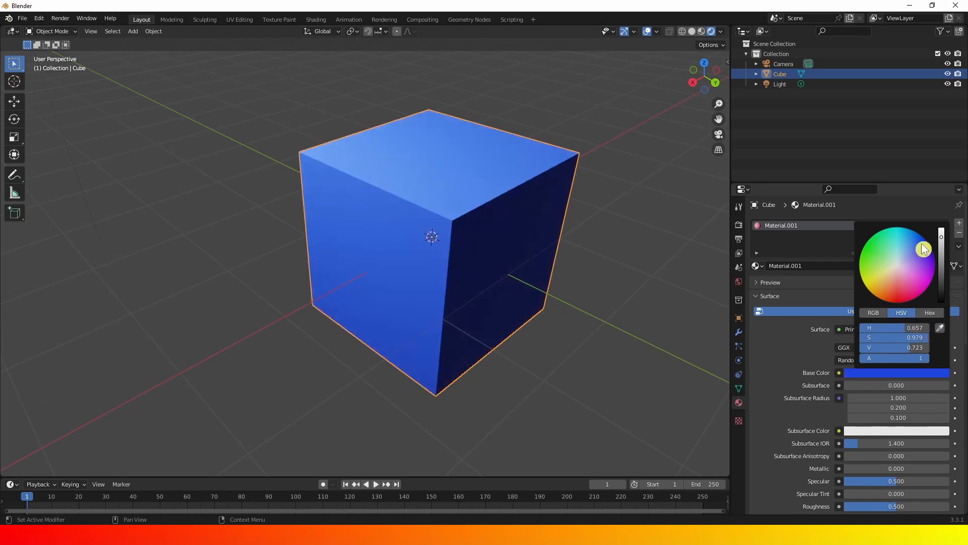
# Put the cube in Edit Mode and switch to face selection.
pyautogui.moveTo(486, 256); pyautogui.dragTo(508, 255, button='middle')
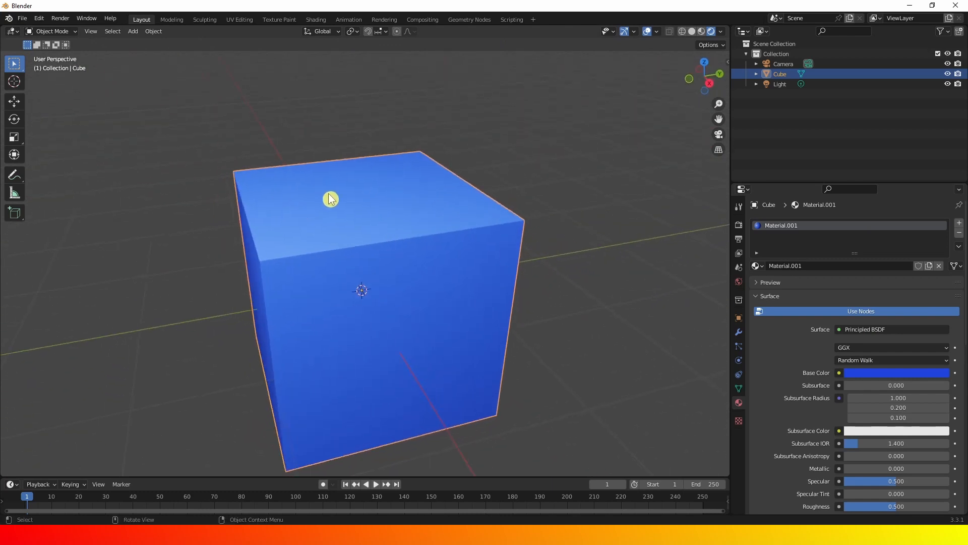
pyautogui.scroll(-3, 366, 328)
pyautogui.moveTo(365, 329); pyautogui.dragTo(410, 310, button='middle')
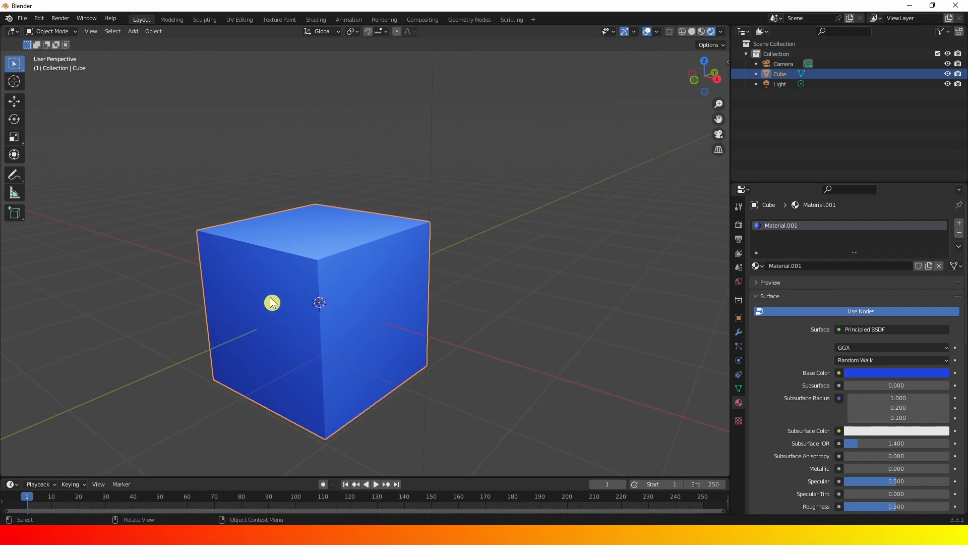
pyautogui.press('Tab')
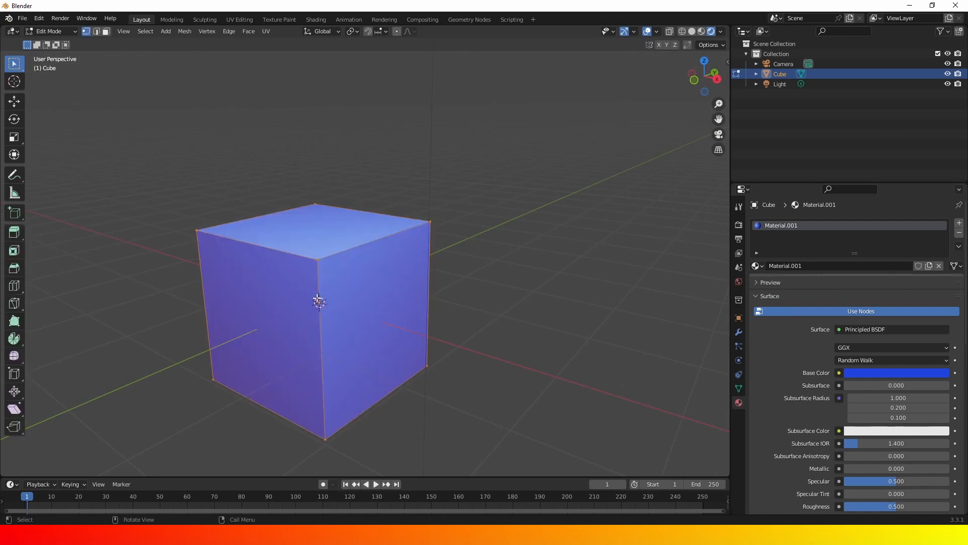
pyautogui.click(54, 32)
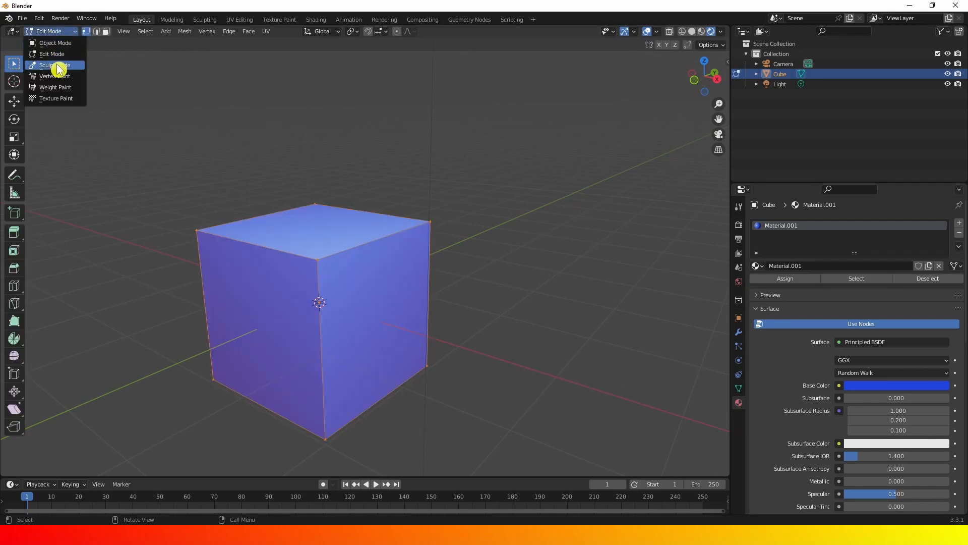
pyautogui.click(48, 56)
pyautogui.moveTo(371, 250); pyautogui.dragTo(340, 270, button='middle')
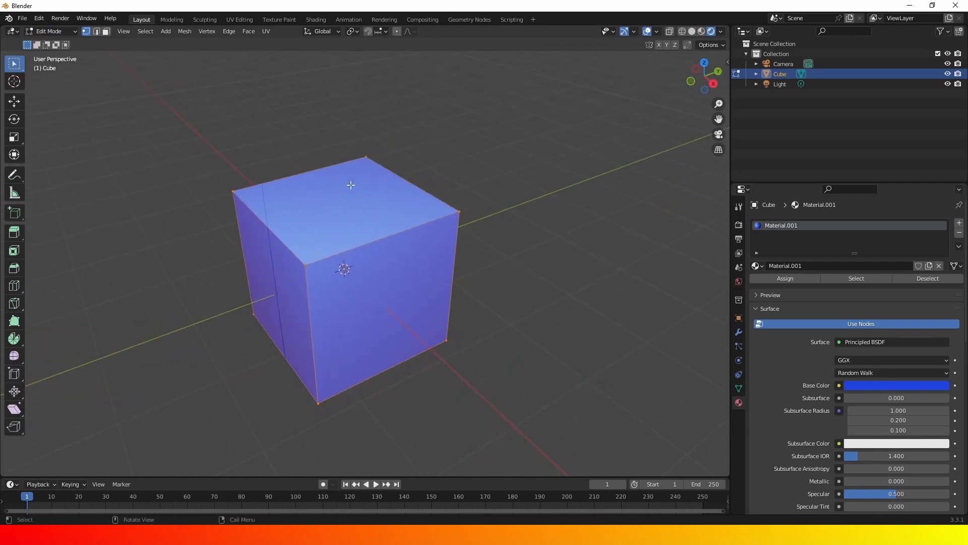
pyautogui.click(106, 32)
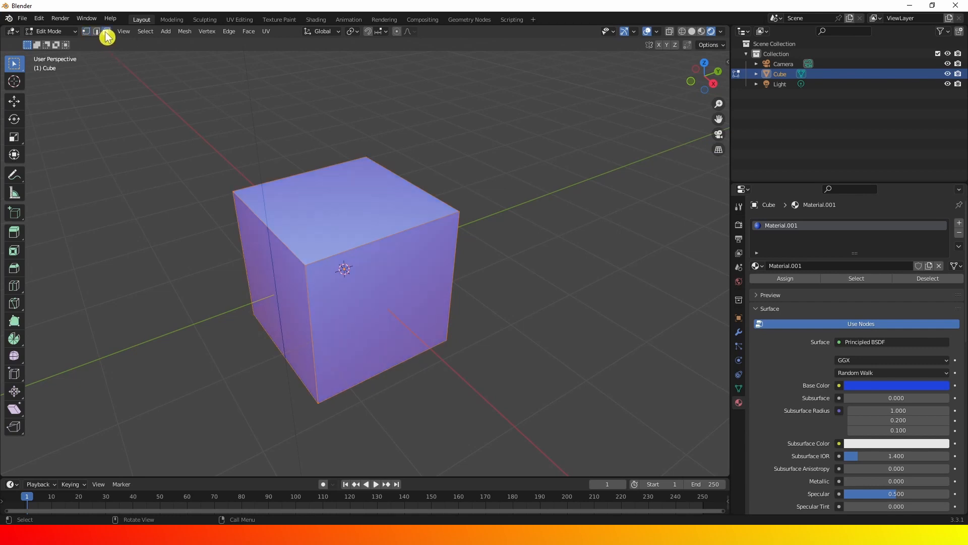
# Select two adjacent side faces of the cube one at a time, and finish with only its top face selected.
pyautogui.click(348, 206)
pyautogui.click(411, 290)
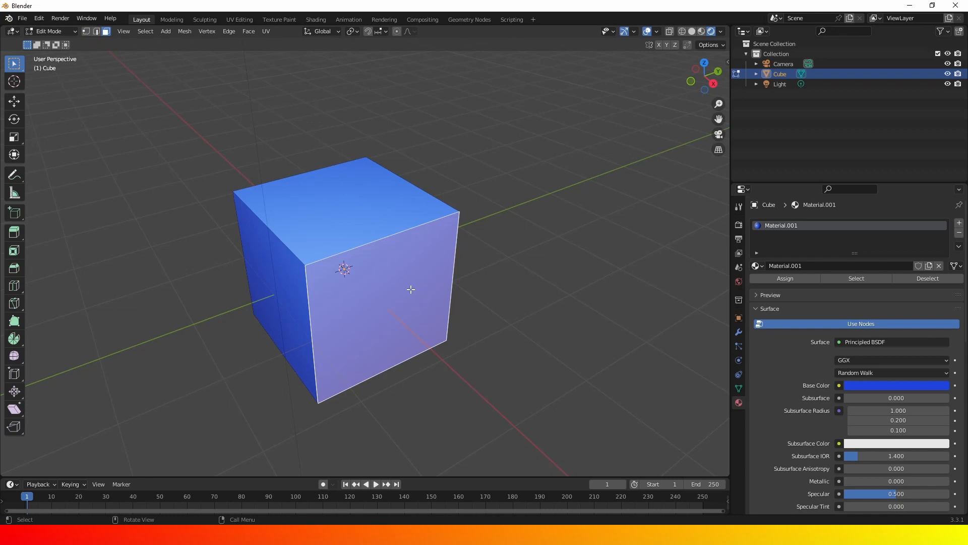
pyautogui.click(295, 301)
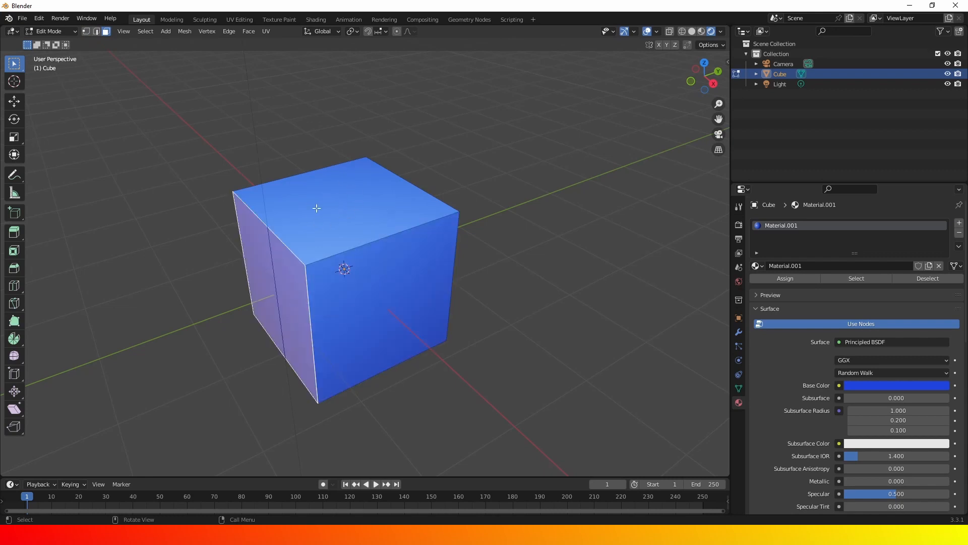
pyautogui.click(333, 206)
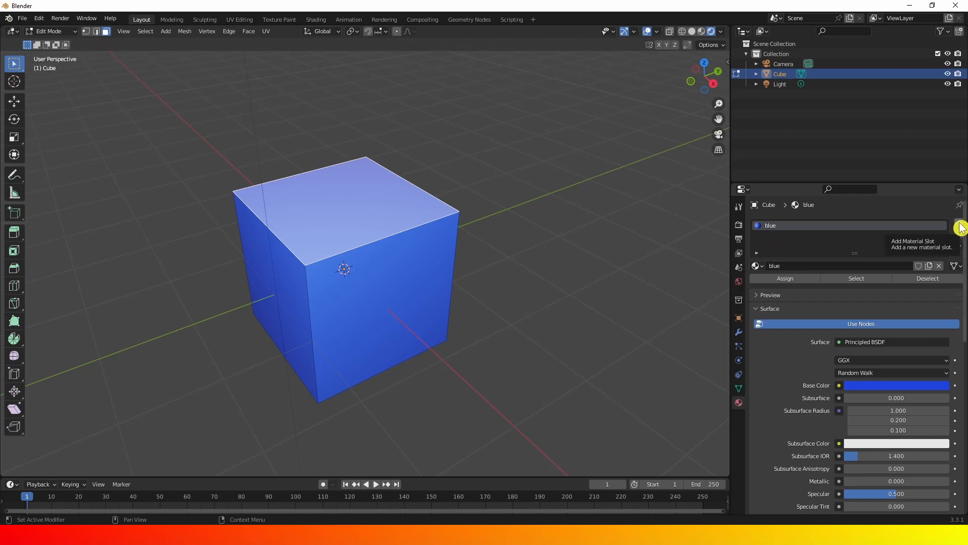
# Add a second material slot with a new material and assign it to the cube's selected top face.
pyautogui.click(960, 226)
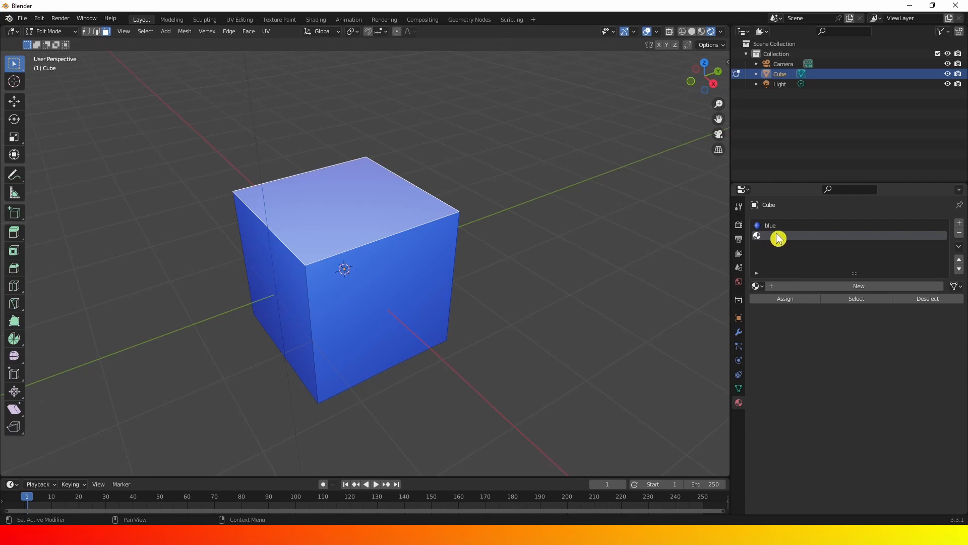
pyautogui.click(830, 287)
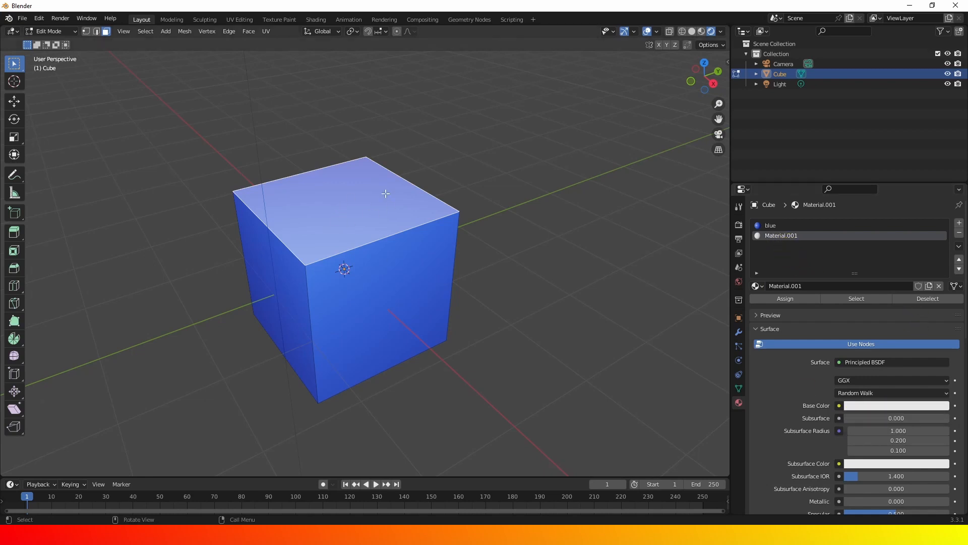
pyautogui.click(786, 299)
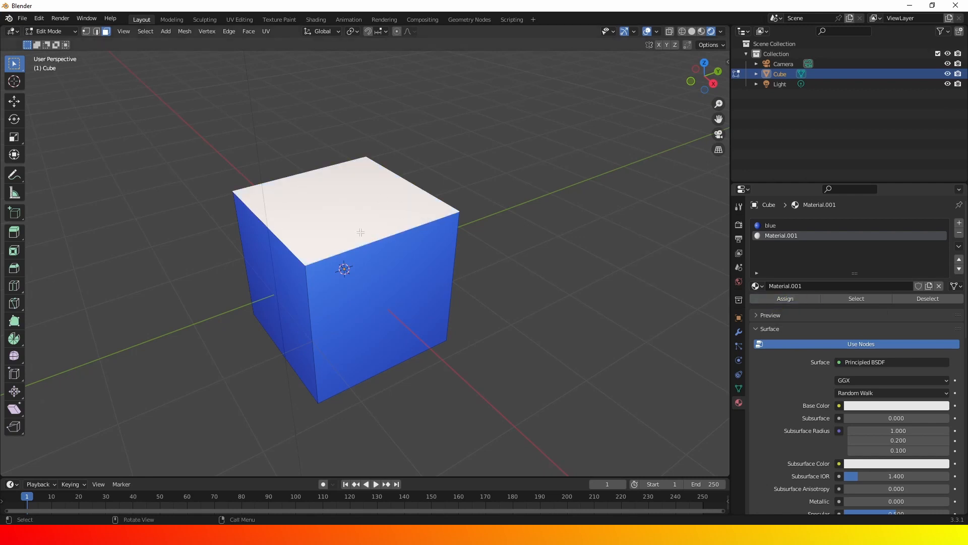
# Set the top face material's base color to green with hue 0.334 and saturation 0.984.
pyautogui.click(893, 406)
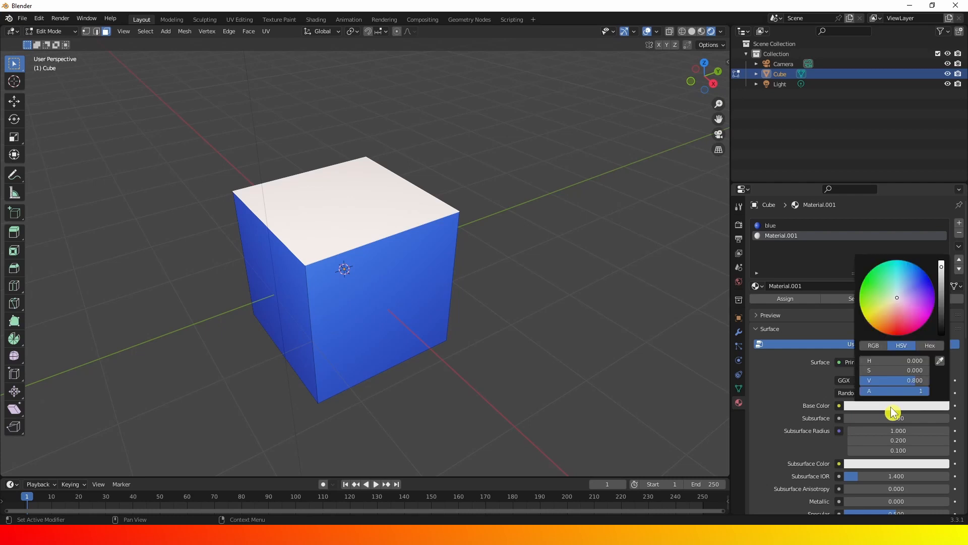
pyautogui.click(872, 285)
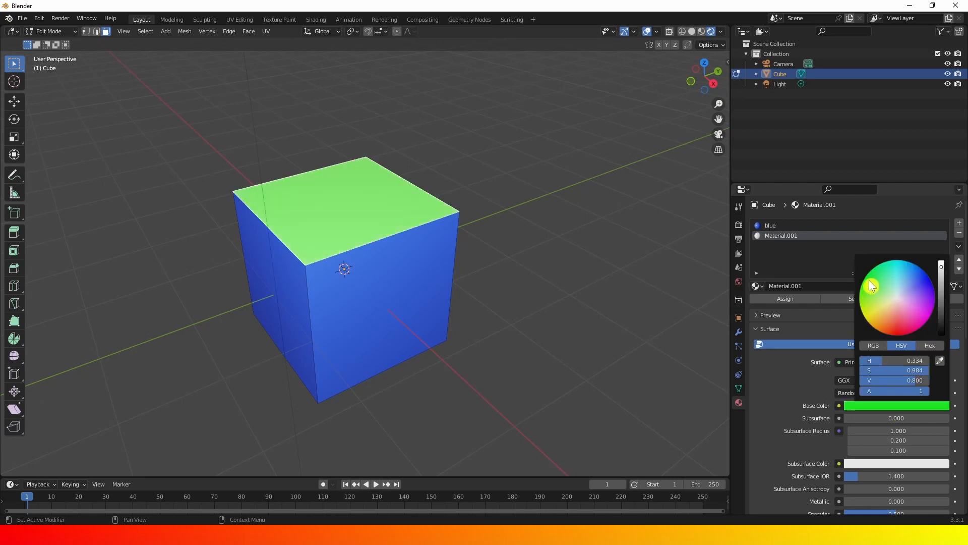
pyautogui.click(785, 301)
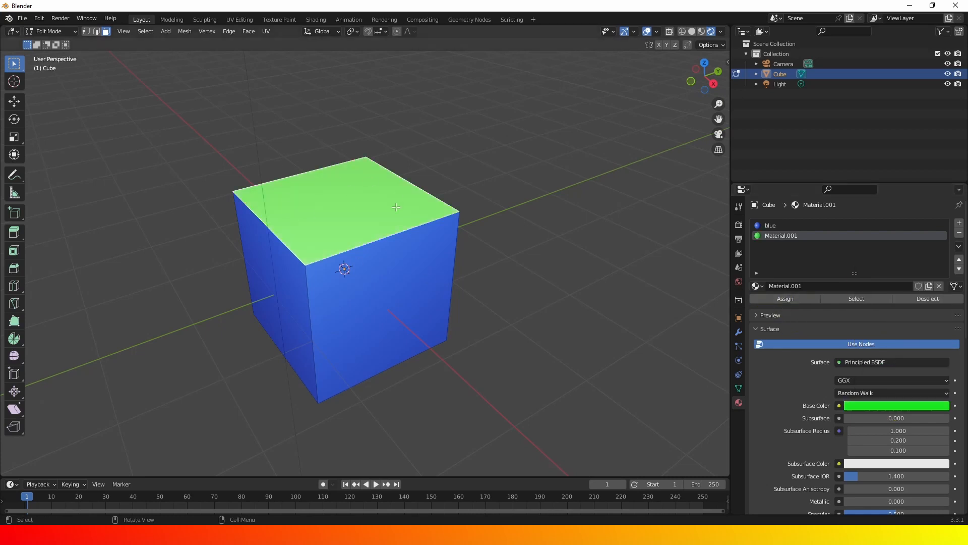
# Select the blue side face on the cube's left and add a third material slot with a new material.
pyautogui.moveTo(370, 249)
pyautogui.mouseDown(button='middle')
pyautogui.moveTo(391, 240)
pyautogui.moveTo(383, 235)
pyautogui.mouseUp(button='middle')
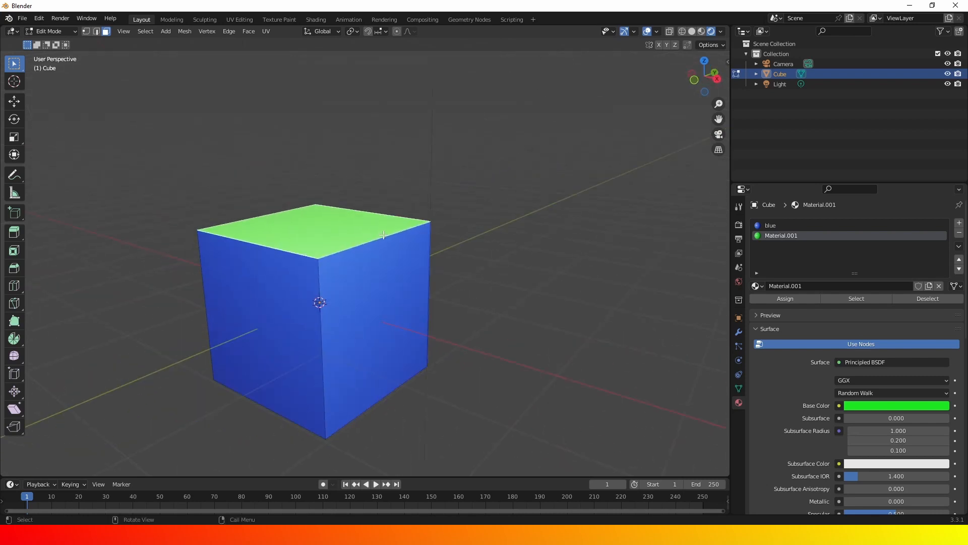
pyautogui.click(257, 286)
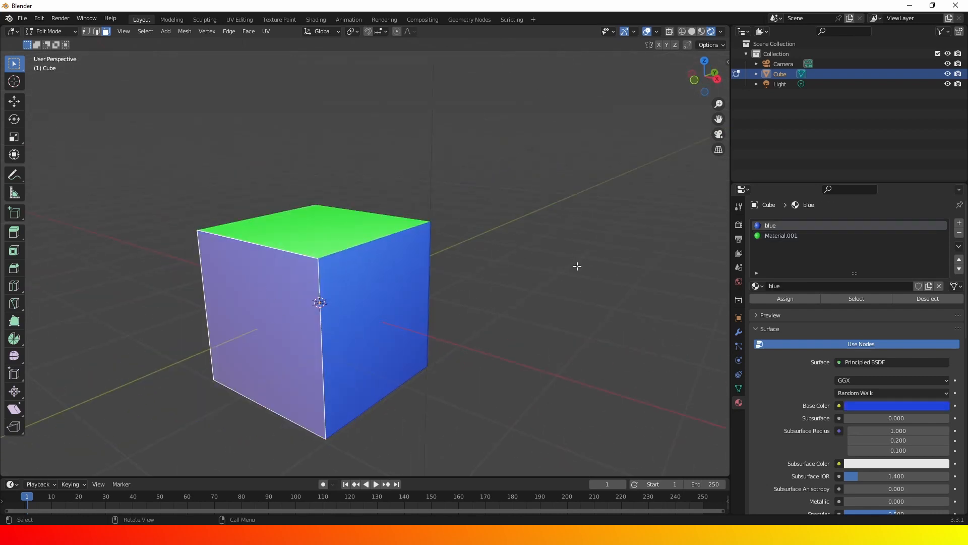
pyautogui.click(960, 224)
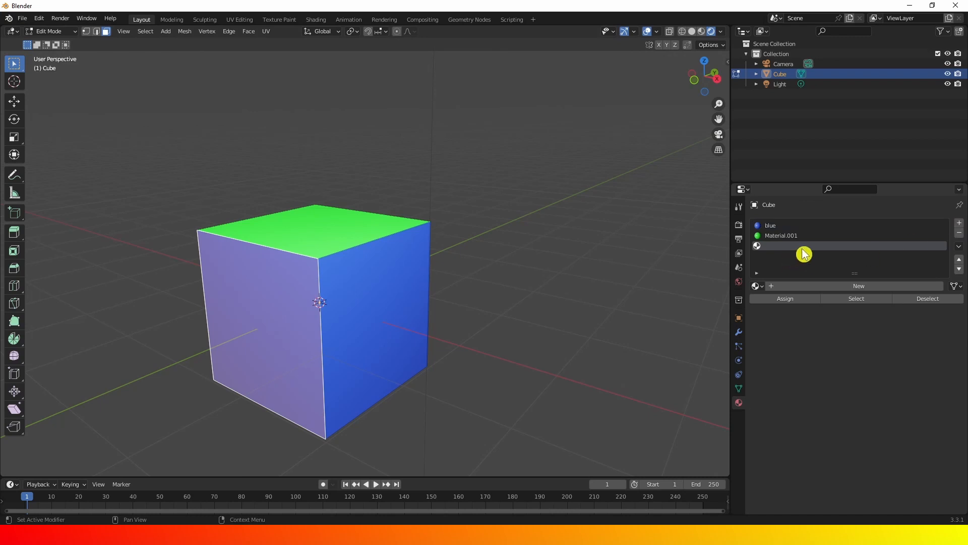
pyautogui.click(840, 286)
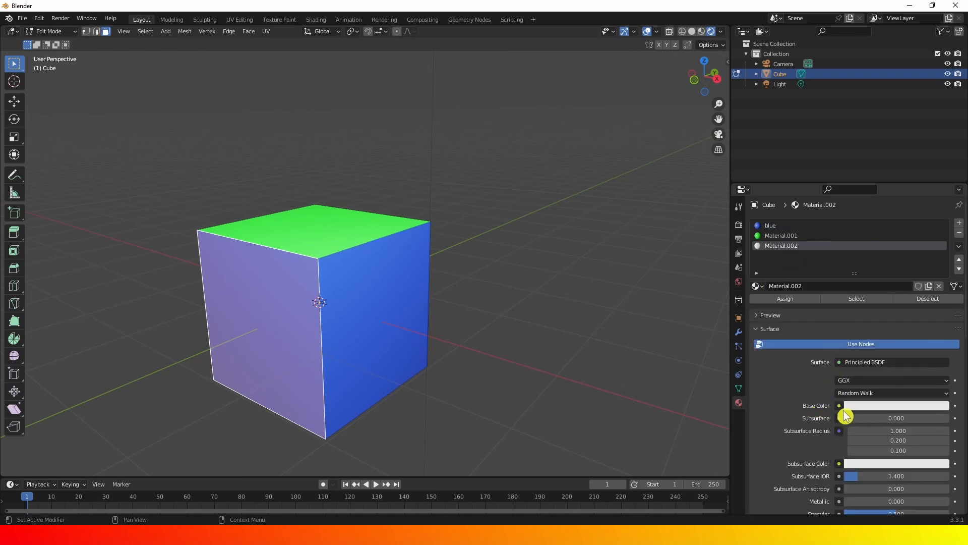
# Make the third material's base color red and assign it to the selected side face.
pyautogui.click(878, 407)
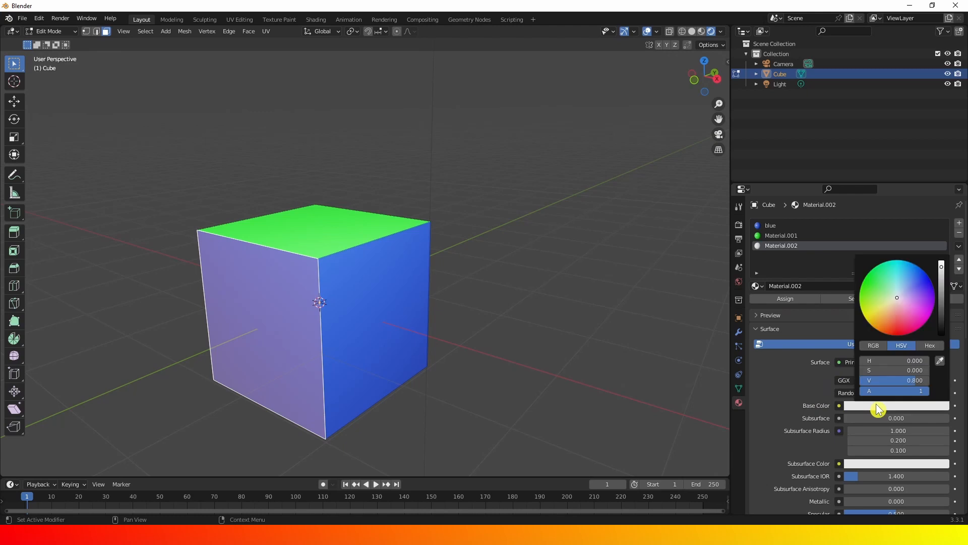
pyautogui.click(899, 332)
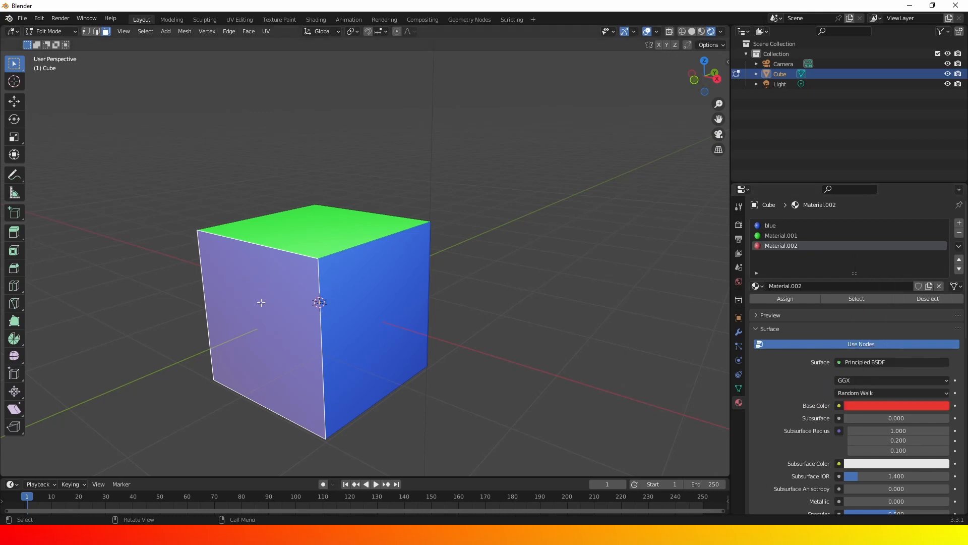
pyautogui.click(781, 297)
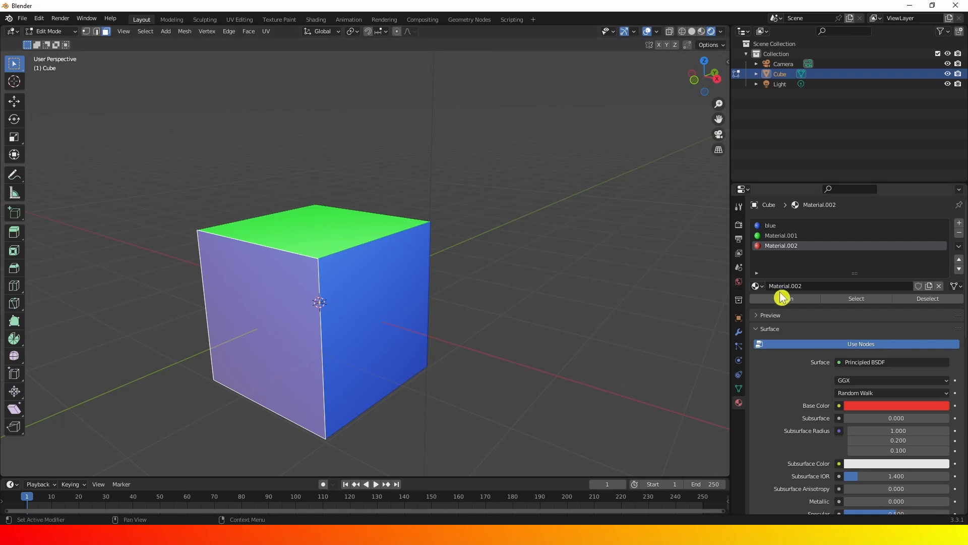
pyautogui.click(776, 301)
pyautogui.click(781, 301)
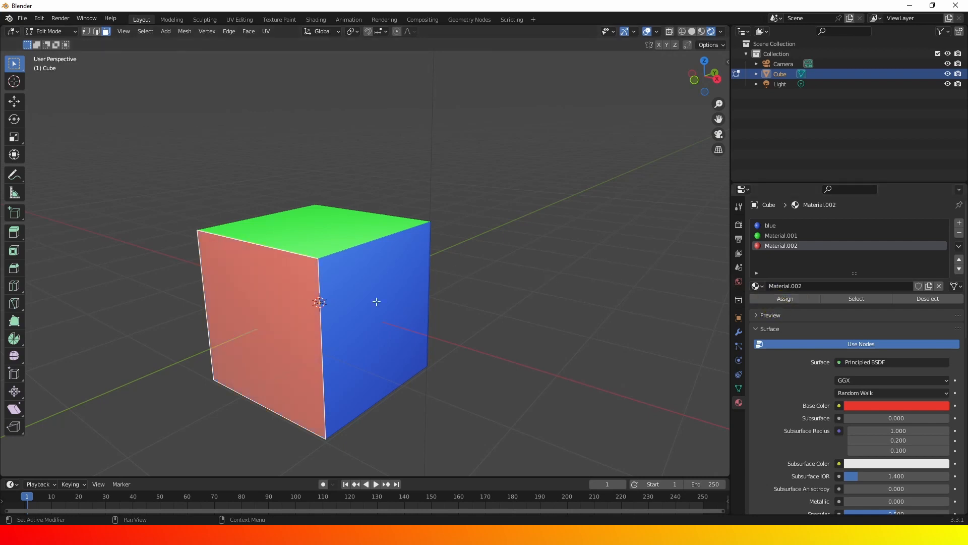
# Try to remove the red material's slot in Edit Mode, and return the cube to Object Mode.
pyautogui.moveTo(313, 286)
pyautogui.mouseDown(button='middle')
pyautogui.moveTo(255, 298)
pyautogui.moveTo(315, 302)
pyautogui.mouseUp(button='middle')
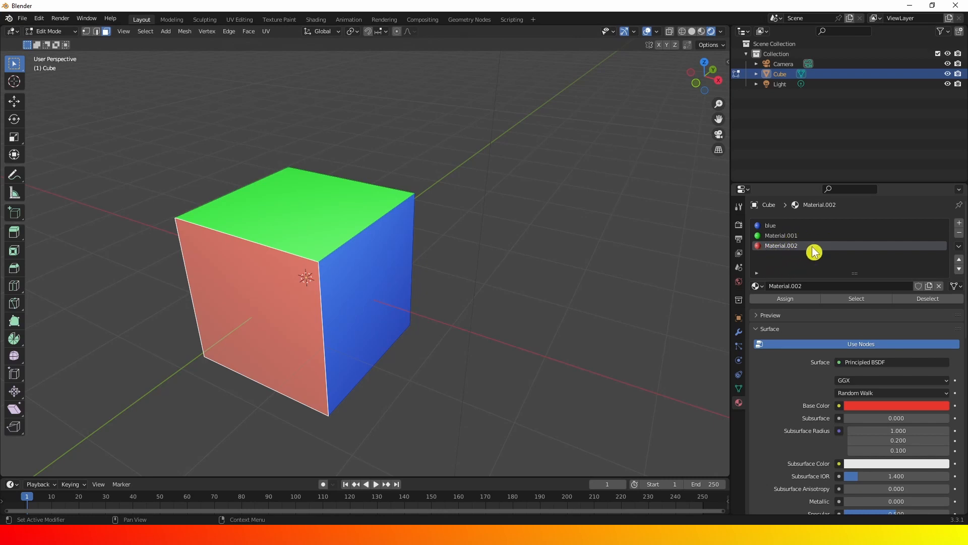
pyautogui.click(958, 232)
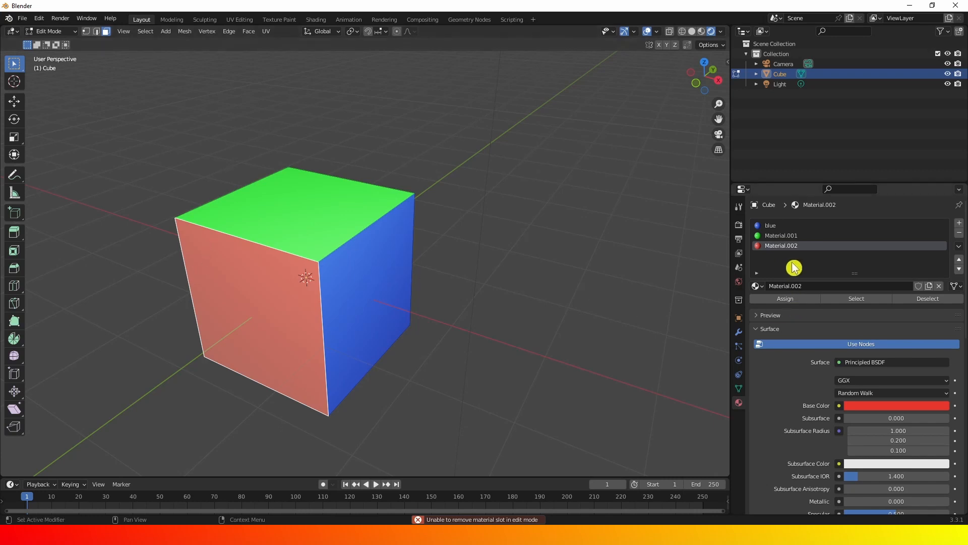
pyautogui.press('Tab')
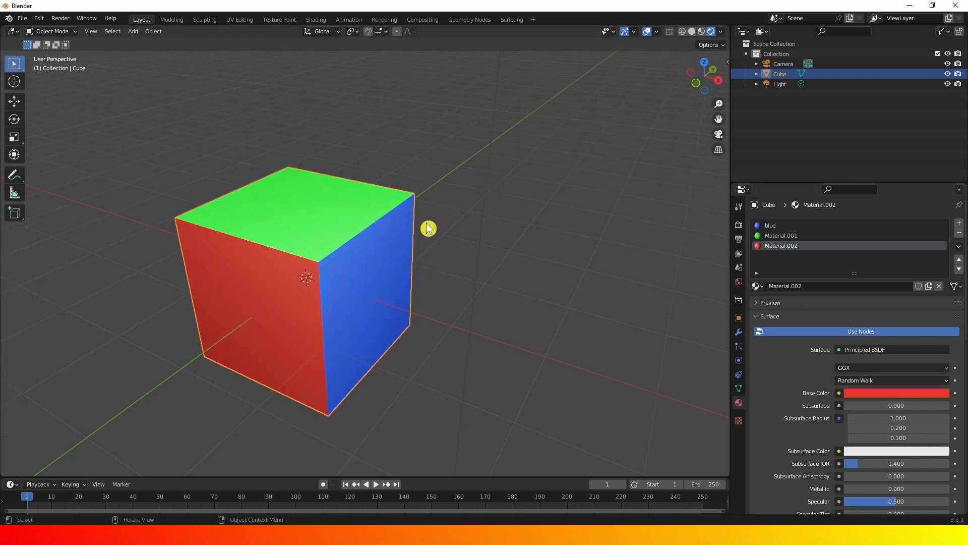
# Remove the red Material.002 slot and the green Material.001 slot so the cube keeps only the blue material.
pyautogui.moveTo(428, 228); pyautogui.dragTo(378, 242, button='middle')
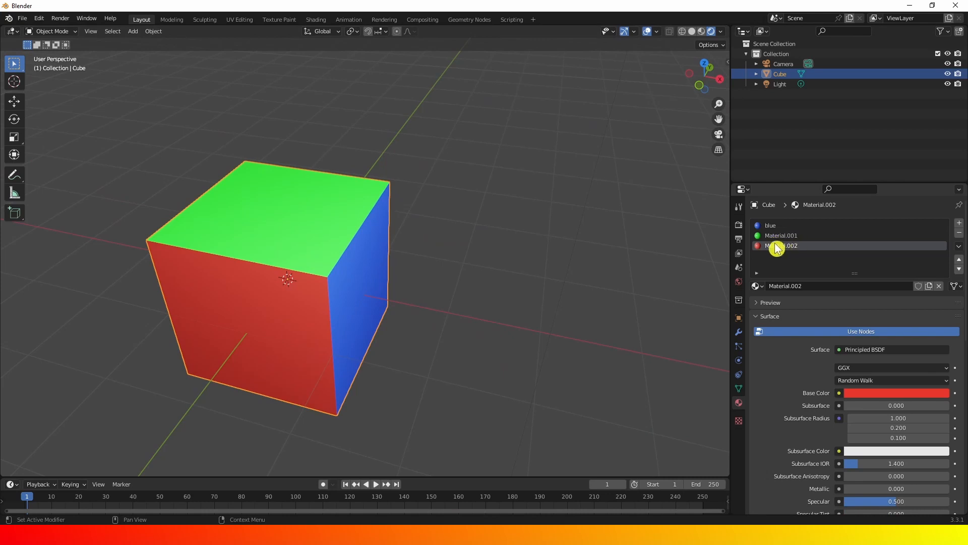
pyautogui.click(772, 236)
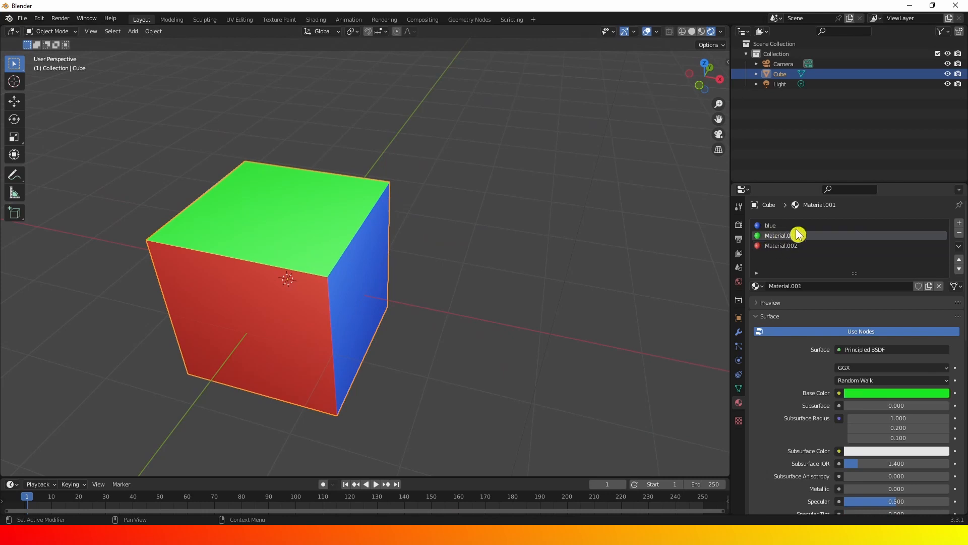
pyautogui.click(777, 247)
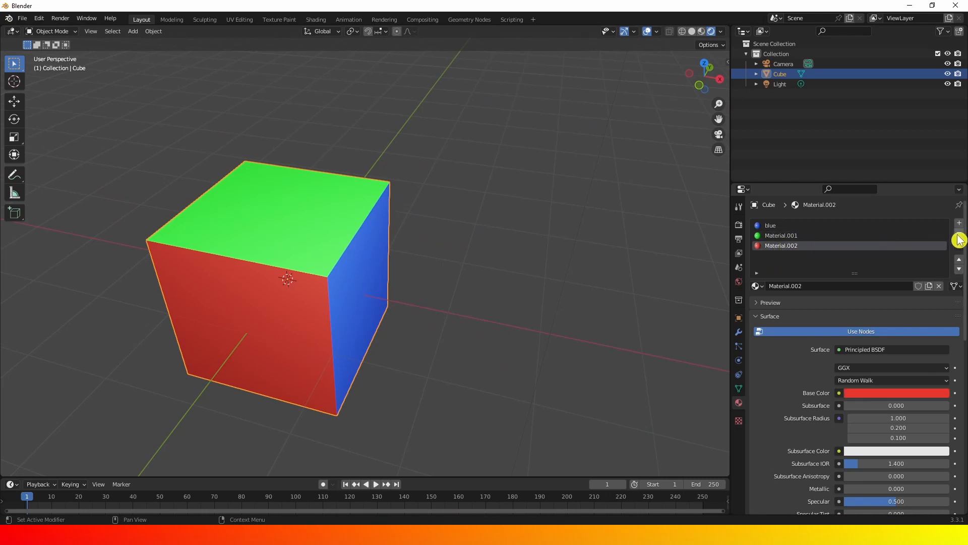
pyautogui.click(959, 237)
pyautogui.moveTo(397, 279); pyautogui.dragTo(316, 260, button='middle')
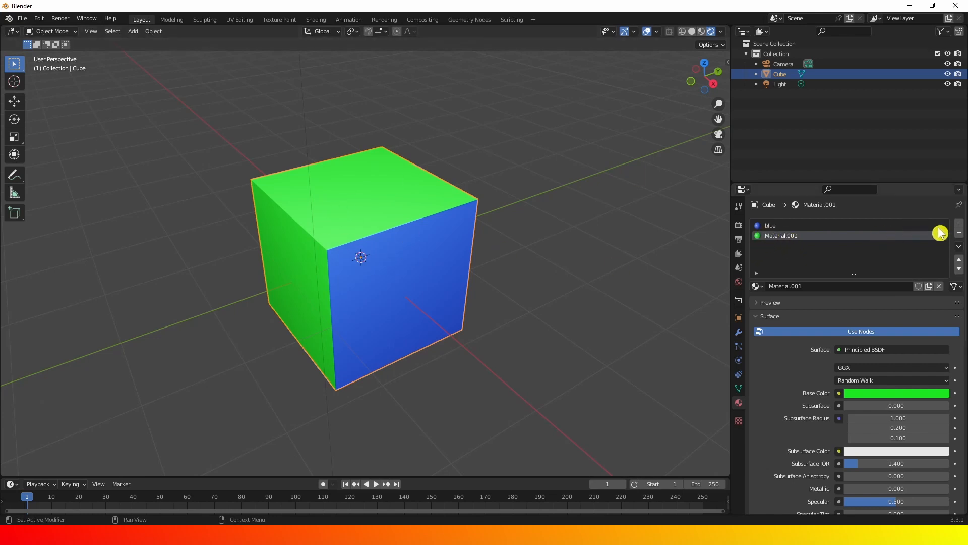
pyautogui.click(960, 235)
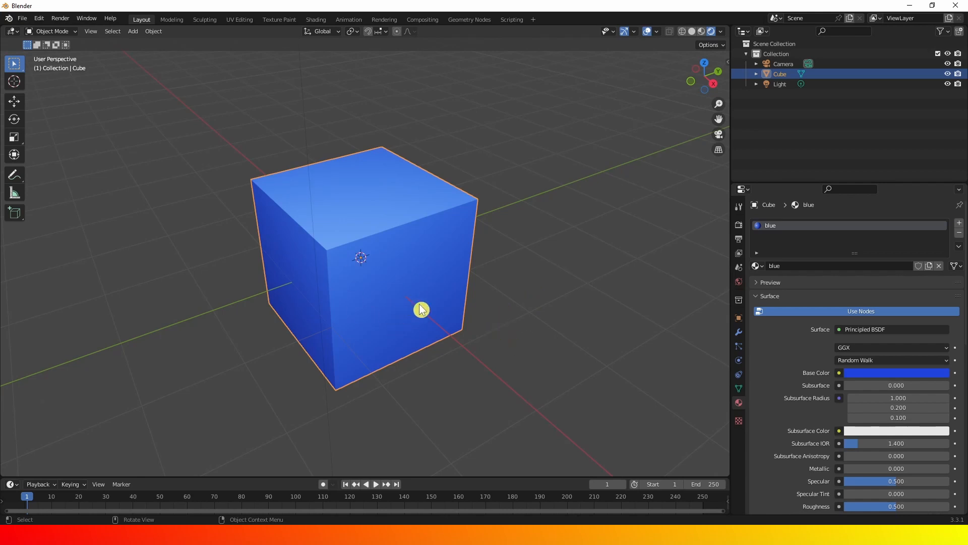
# Switch to the Shading workspace and frame the selected cube from above at a corner in the viewport.
pyautogui.moveTo(408, 297); pyautogui.dragTo(380, 312, button='middle')
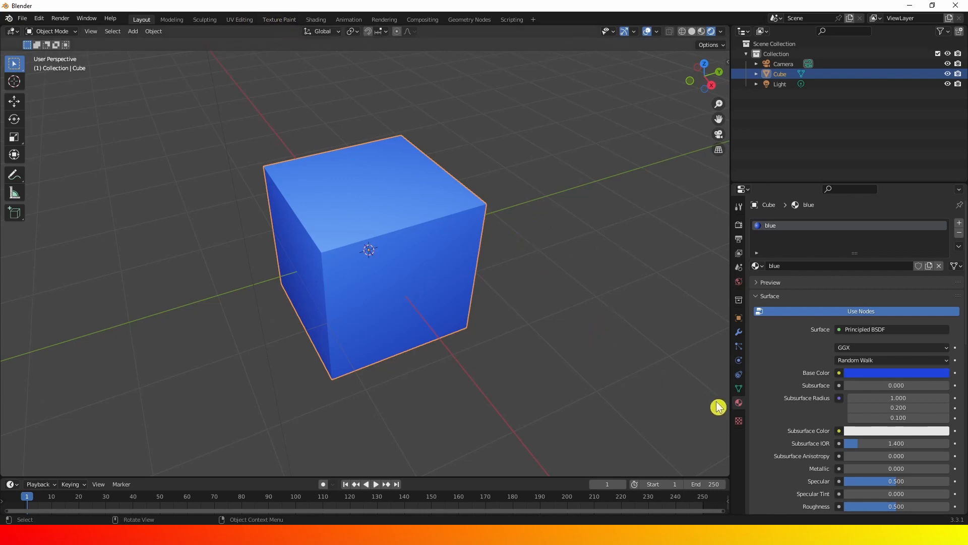
pyautogui.click(317, 20)
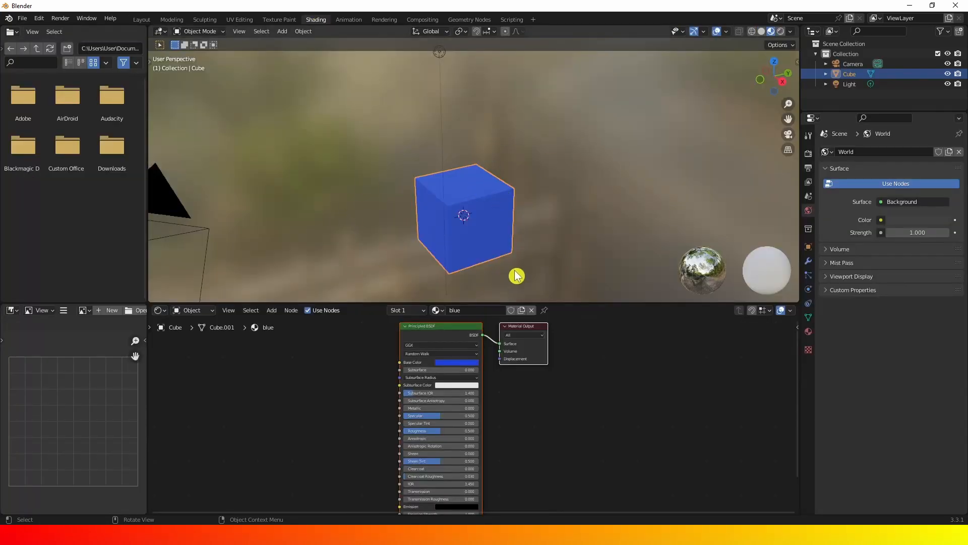
pyautogui.moveTo(517, 275); pyautogui.dragTo(489, 221, button='middle')
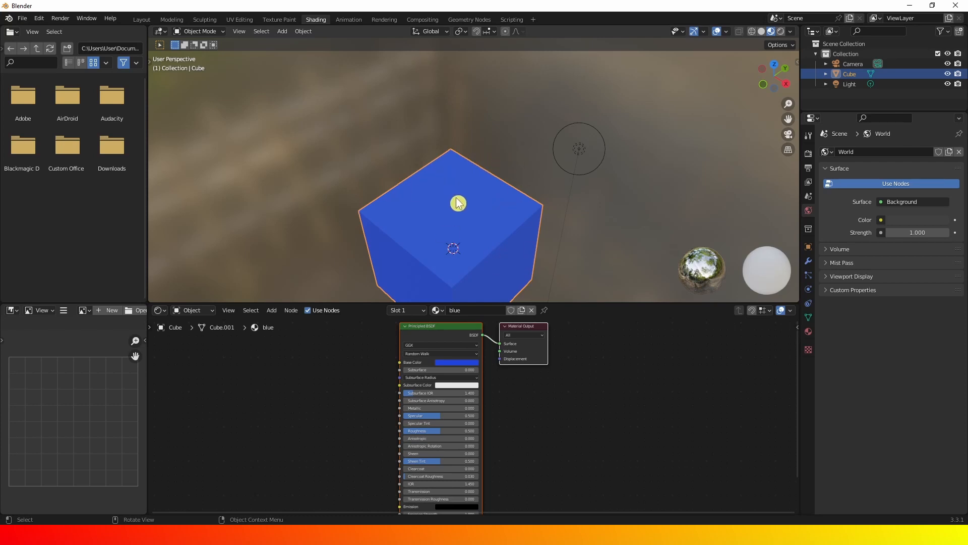
pyautogui.moveTo(483, 244); pyautogui.dragTo(486, 249, button='middle')
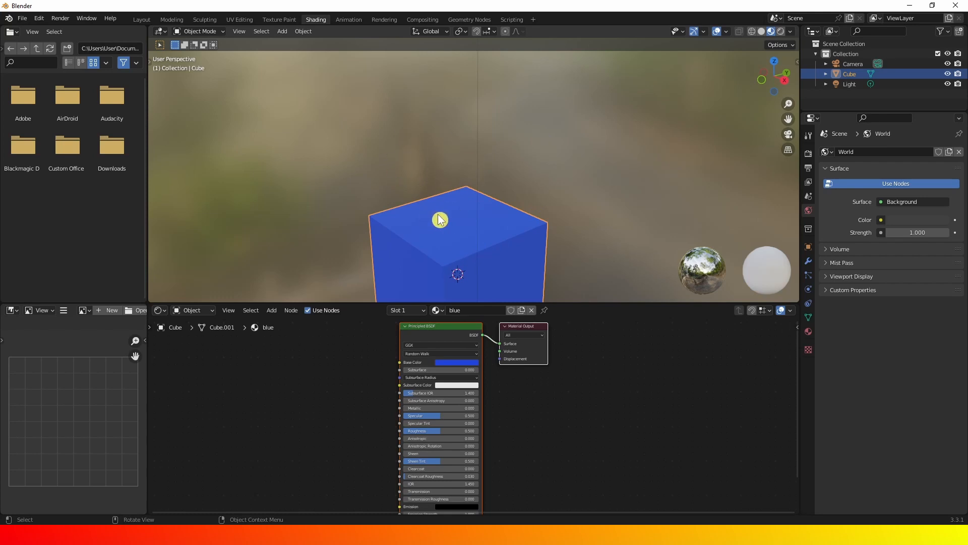
pyautogui.press('KP_Decimal')
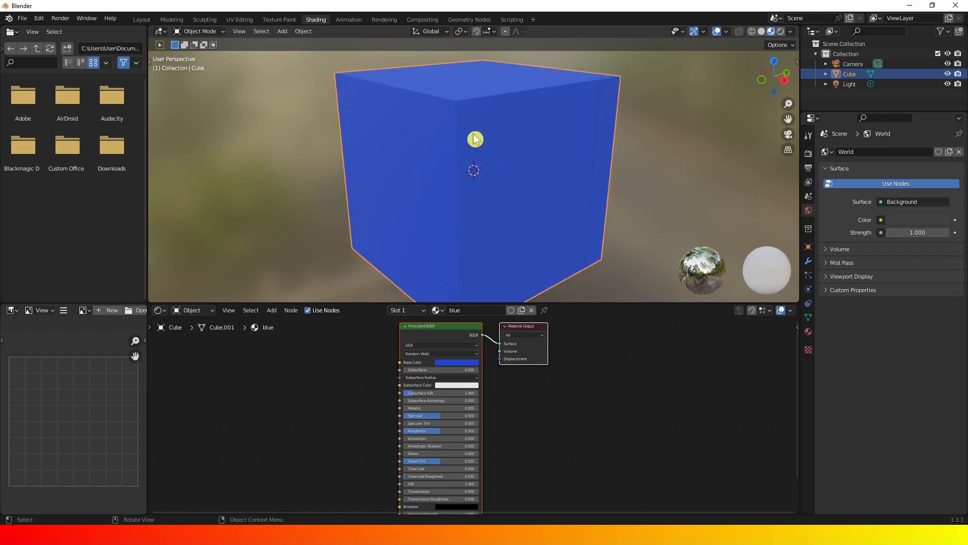
pyautogui.moveTo(540, 140); pyautogui.dragTo(538, 164, button='middle')
pyautogui.scroll(-4, 539, 163)
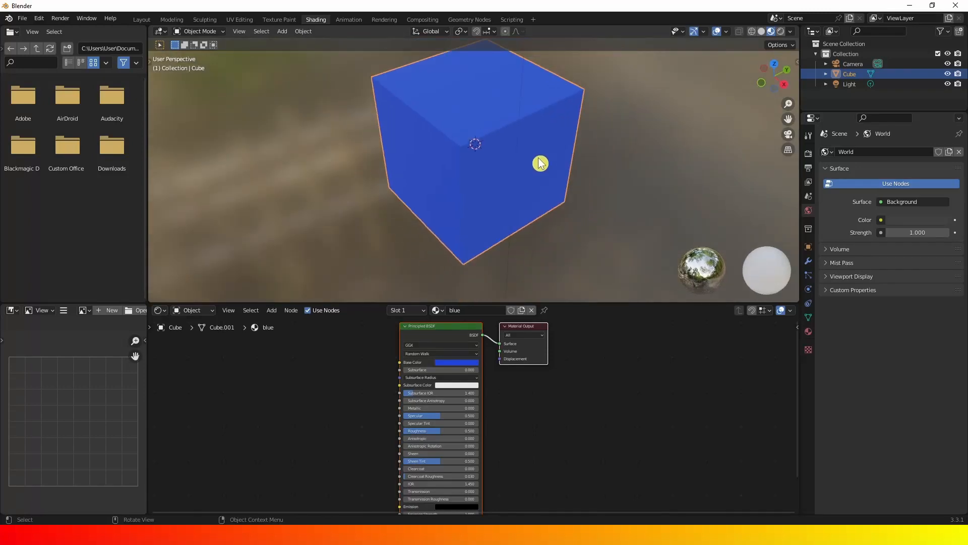
pyautogui.scroll(3, 540, 164)
pyautogui.scroll(-1, 543, 158)
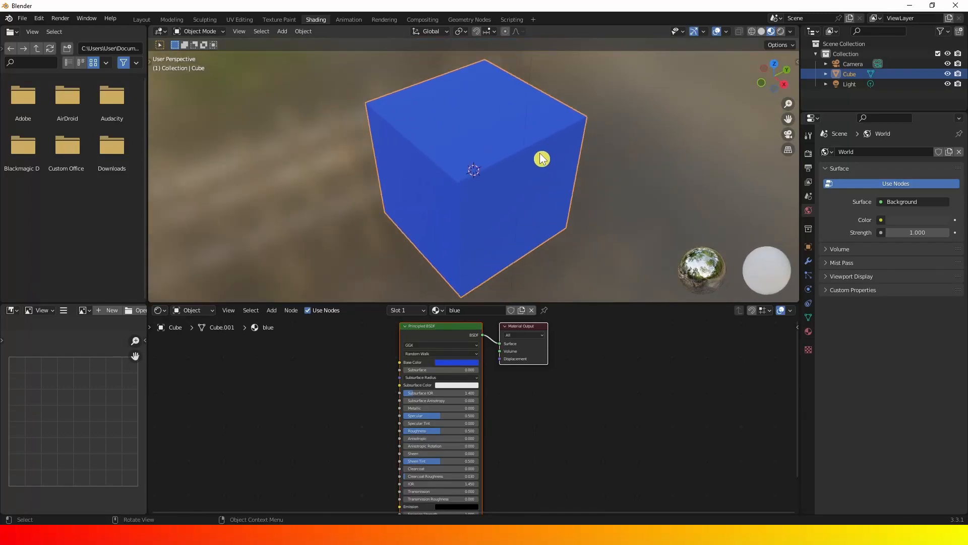
pyautogui.moveTo(542, 157); pyautogui.dragTo(525, 163, button='middle')
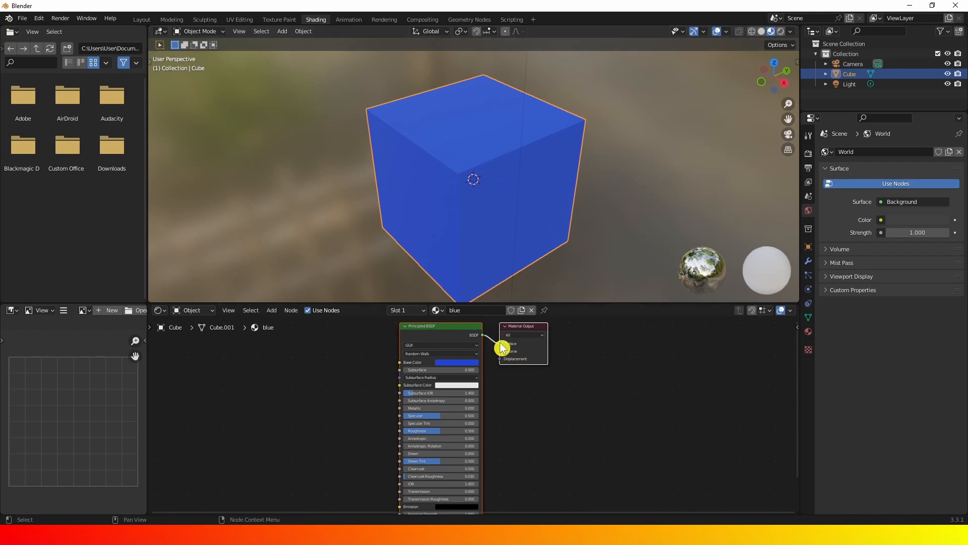
# Disconnect the Principled BSDF from the Material Output's Surface input and reconnect the two.
pyautogui.moveTo(501, 343); pyautogui.dragTo(485, 347)
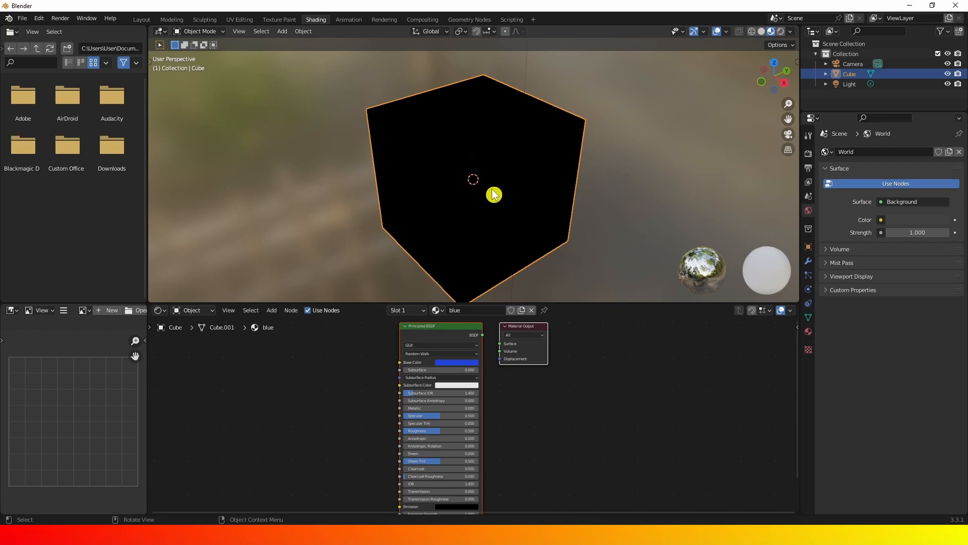
pyautogui.moveTo(485, 336)
pyautogui.mouseDown()
pyautogui.moveTo(493, 349)
pyautogui.moveTo(500, 344)
pyautogui.mouseUp()
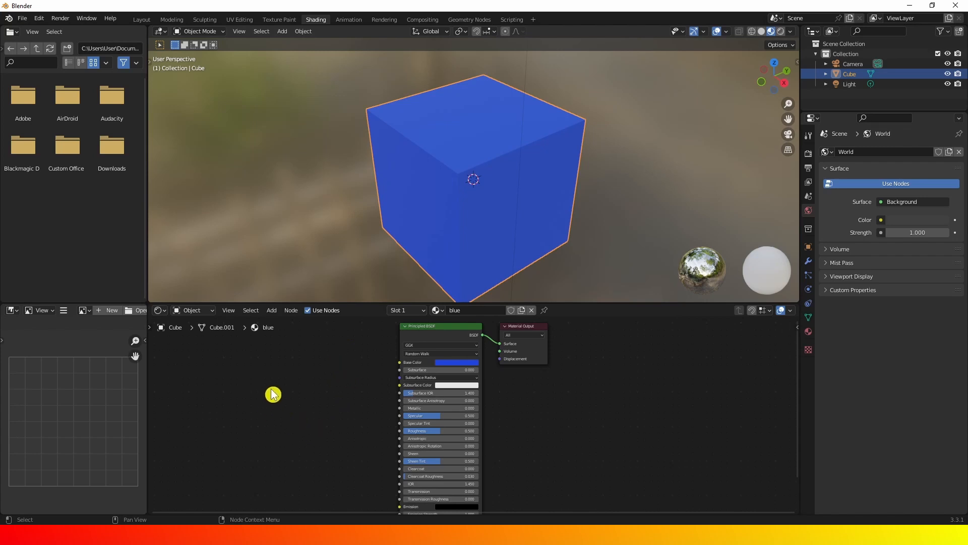
# Add a ColorRamp node to the blue material's node tree and place it beside the Principled BSDF.
pyautogui.hotkey('shift', 'a')
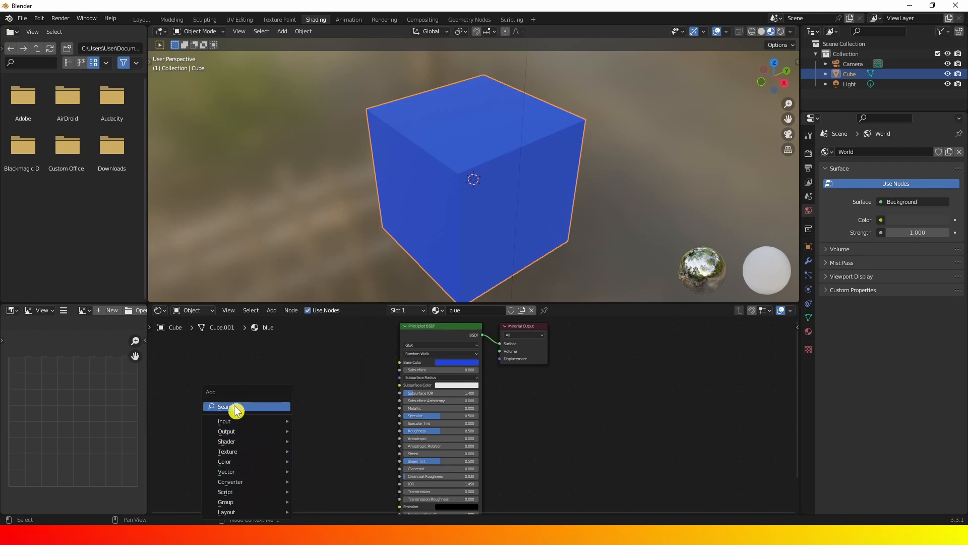
pyautogui.click(251, 407)
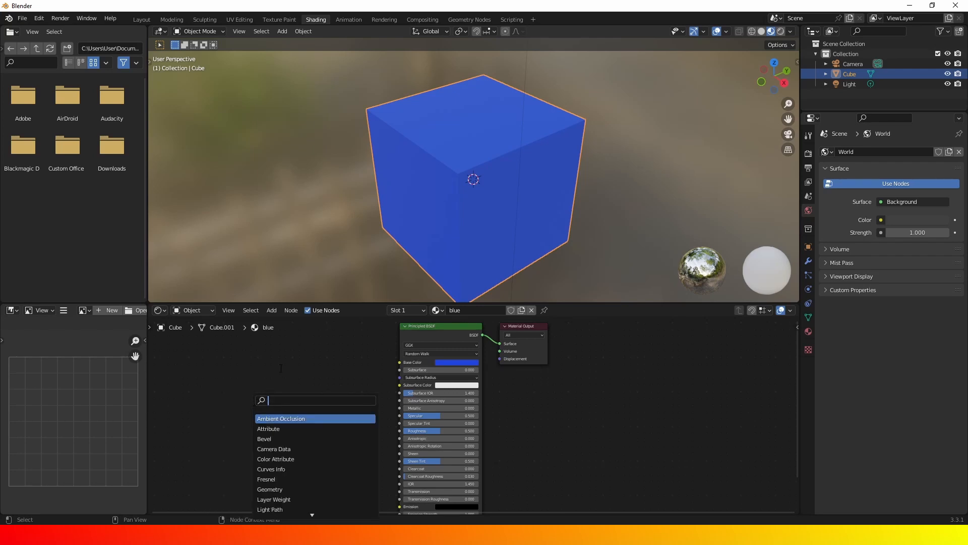
pyautogui.write('colorr')
pyautogui.press('BackSpace')
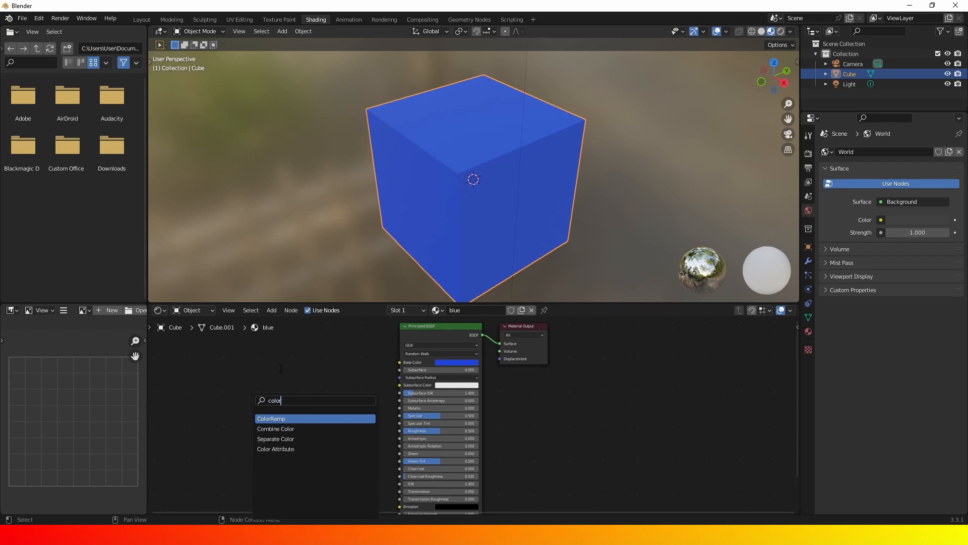
pyautogui.click(290, 419)
pyautogui.click(272, 408)
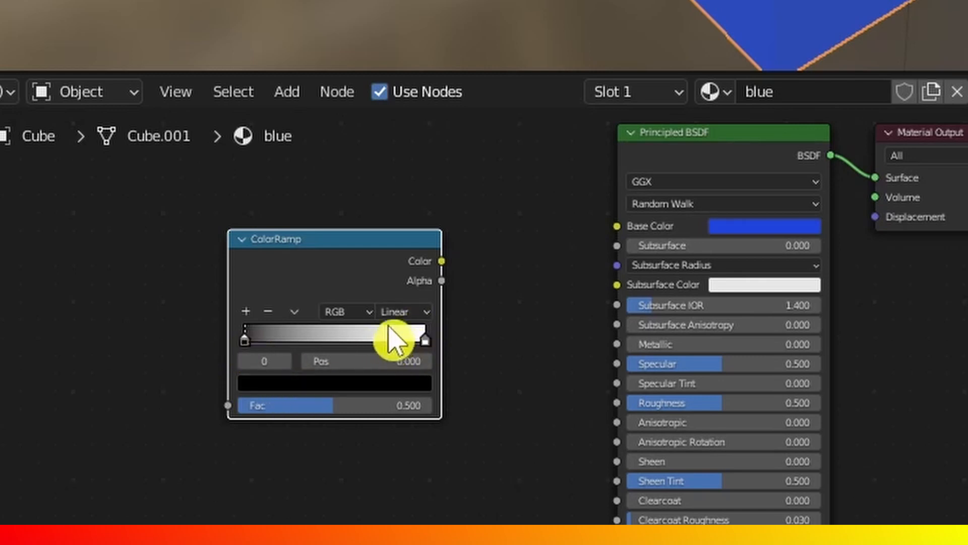
# Set the ColorRamp's first stop, at position 0, to green with a brightness value of about 0.637.
pyautogui.click(424, 337)
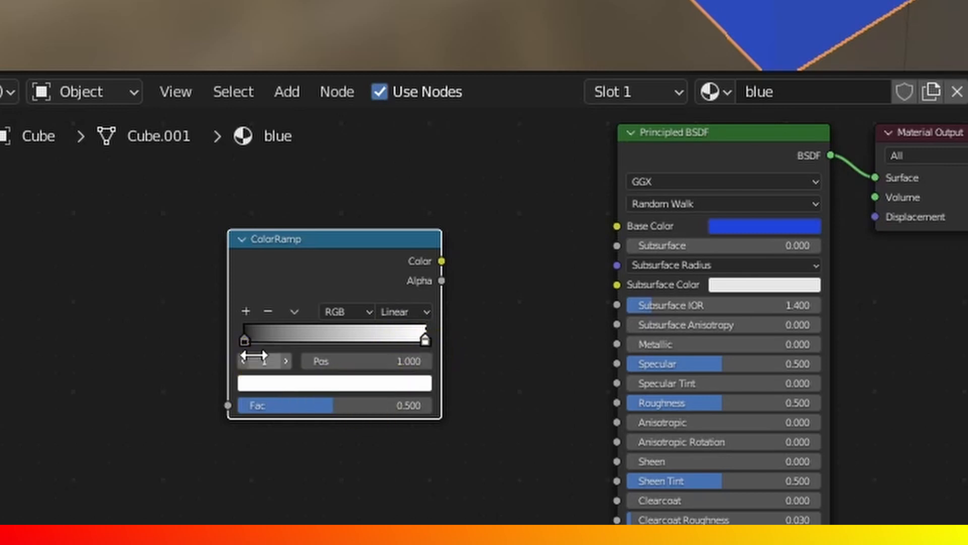
pyautogui.click(247, 342)
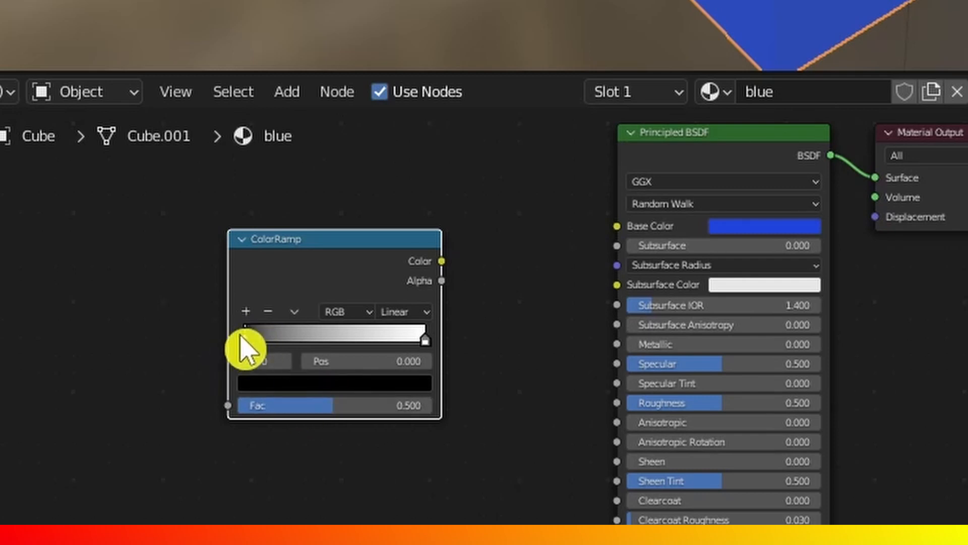
pyautogui.click(325, 388)
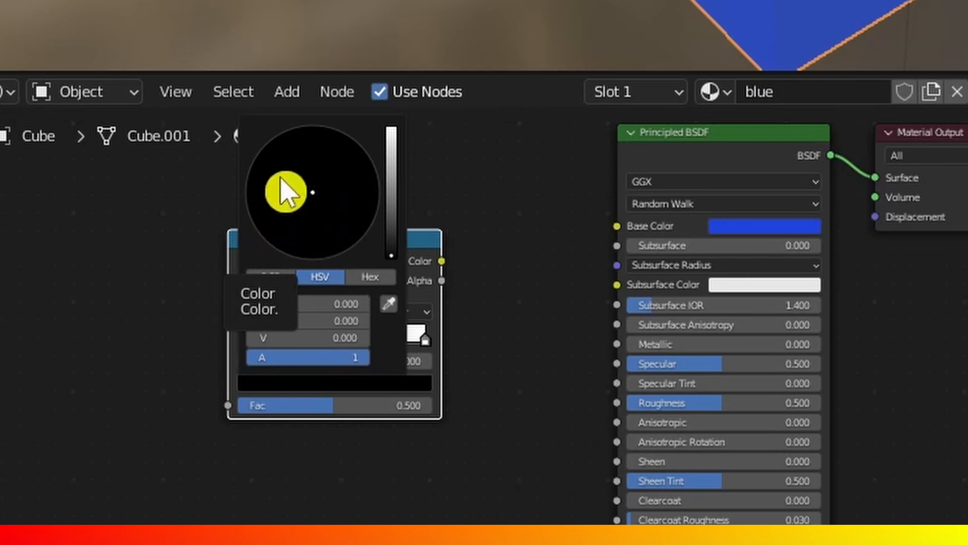
pyautogui.moveTo(398, 259); pyautogui.dragTo(391, 149)
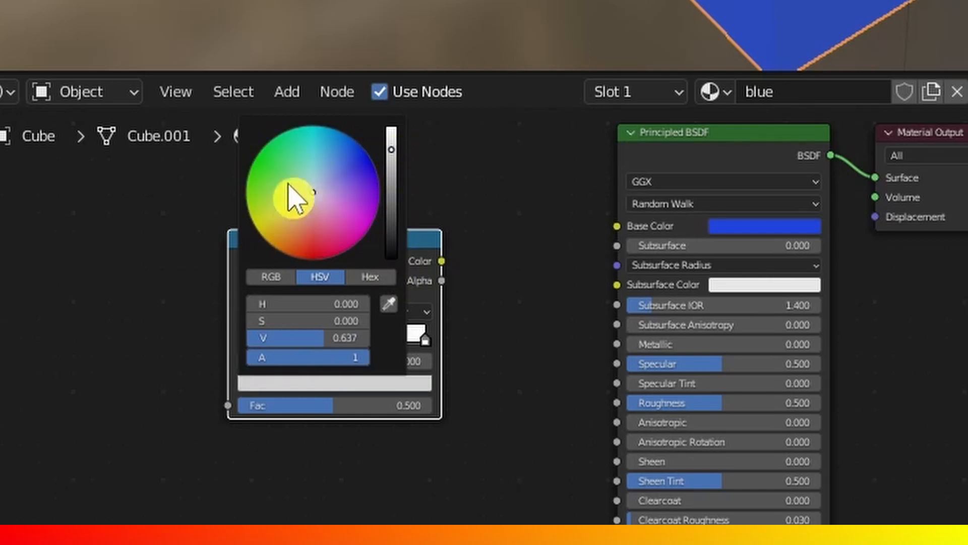
pyautogui.click(266, 163)
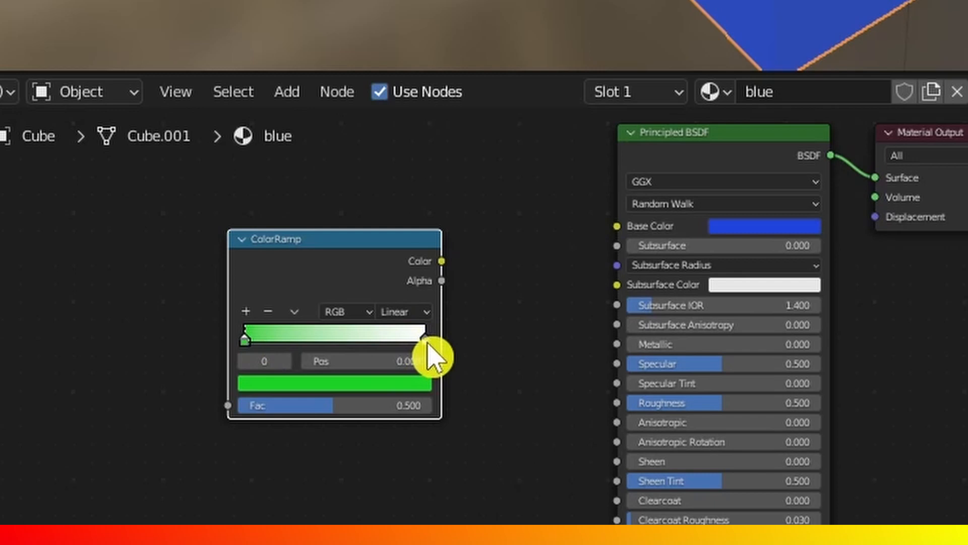
# Set the ColorRamp's last stop, at position 1.000, to a bright blue.
pyautogui.click(426, 342)
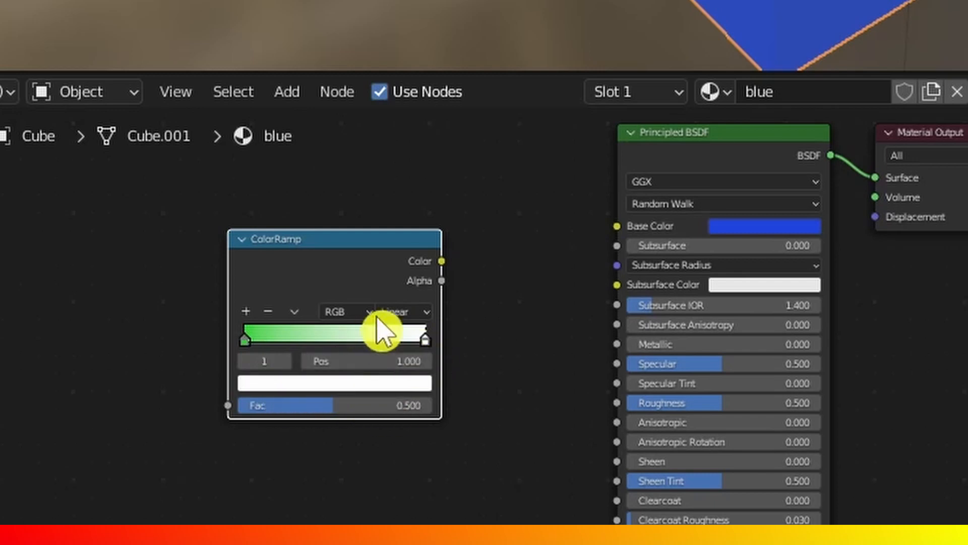
pyautogui.click(338, 385)
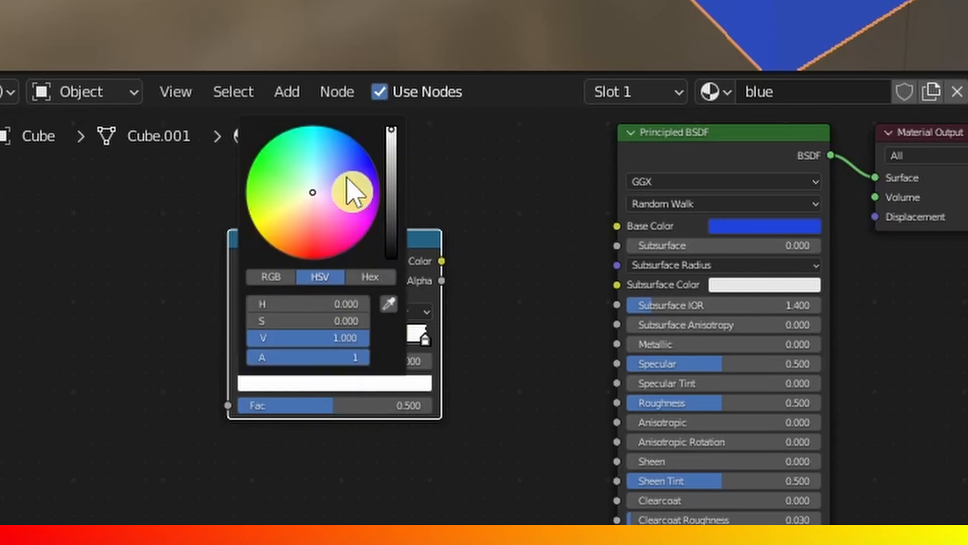
pyautogui.click(355, 157)
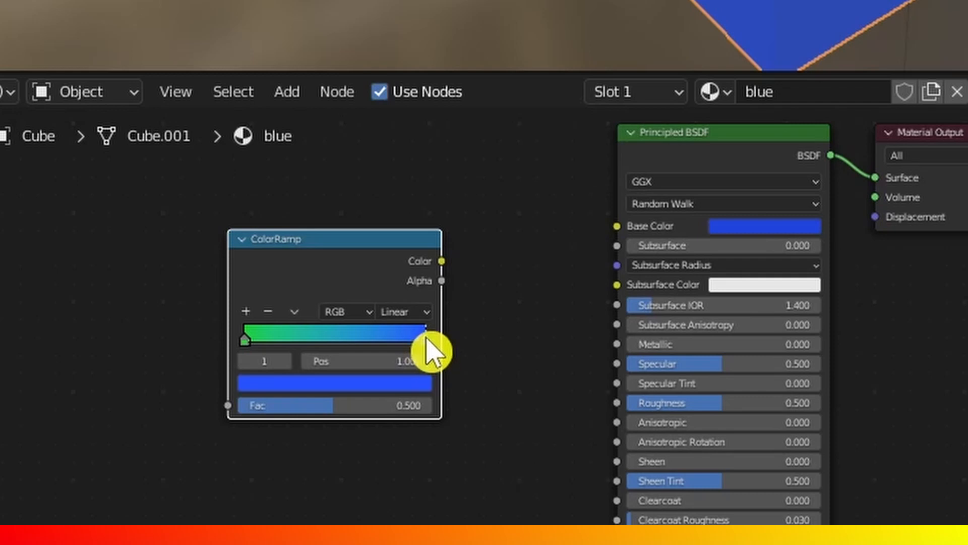
# Select the ramp's green and blue stops in turn, and link the ColorRamp's Color output to the Principled BSDF's Base Color.
pyautogui.click(244, 339)
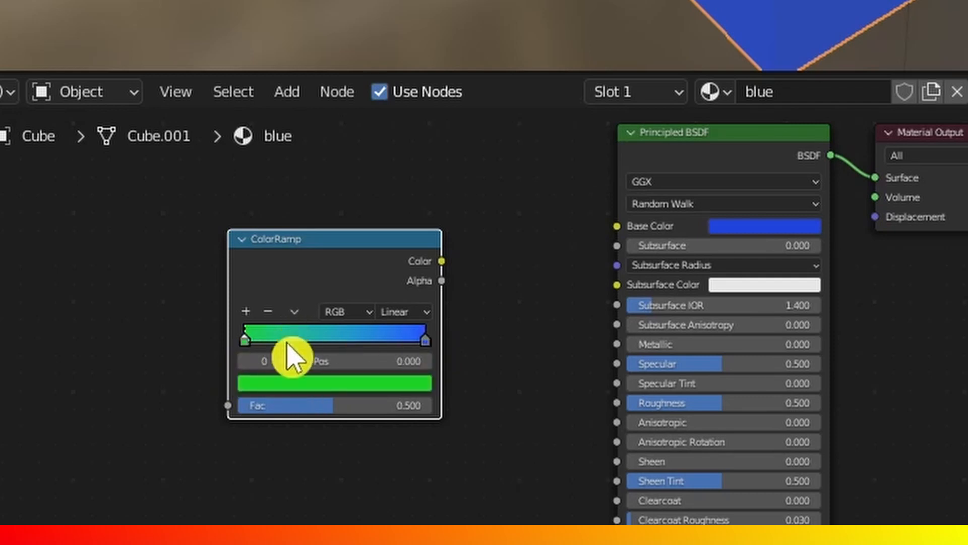
pyautogui.click(425, 337)
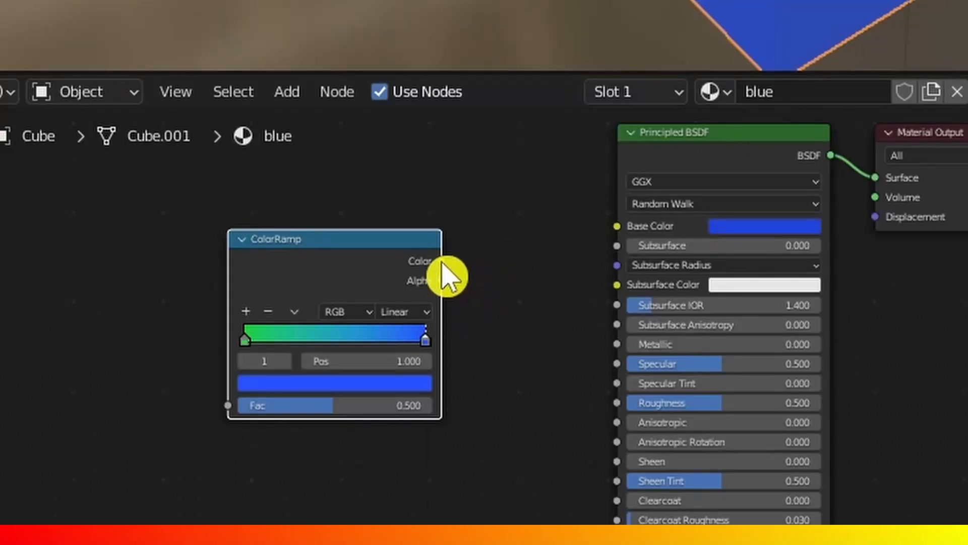
pyautogui.moveTo(442, 260); pyautogui.dragTo(615, 232)
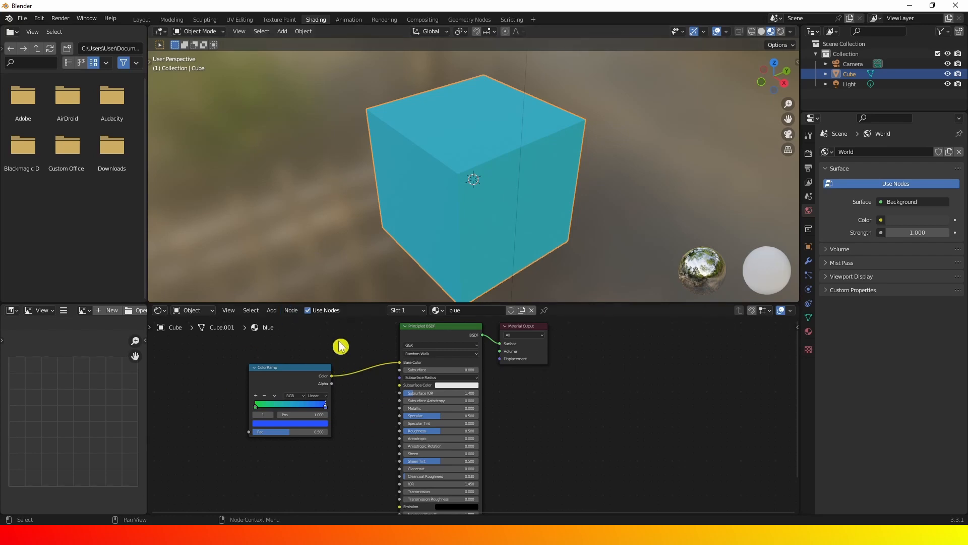
# Add a Texture Coordinate node in front of the ColorRamp and link its Generated output to the ramp's Fac input.
pyautogui.moveTo(349, 334); pyautogui.dragTo(459, 337, button='middle')
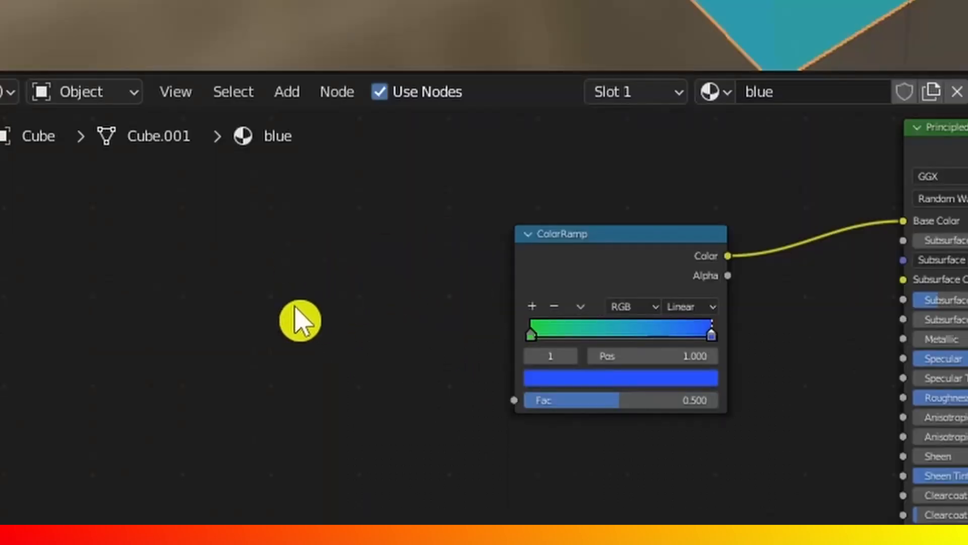
pyautogui.hotkey('shift', 'a')
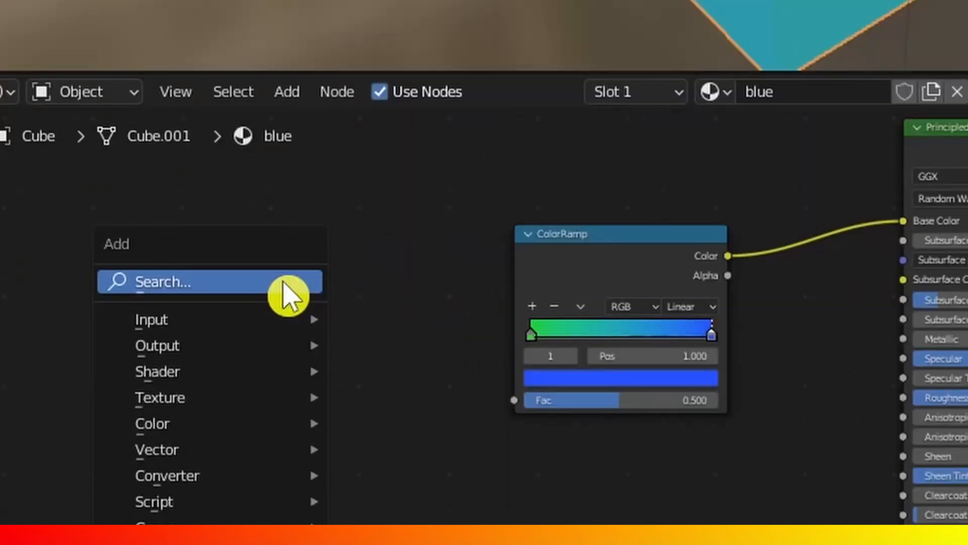
pyautogui.click(181, 279)
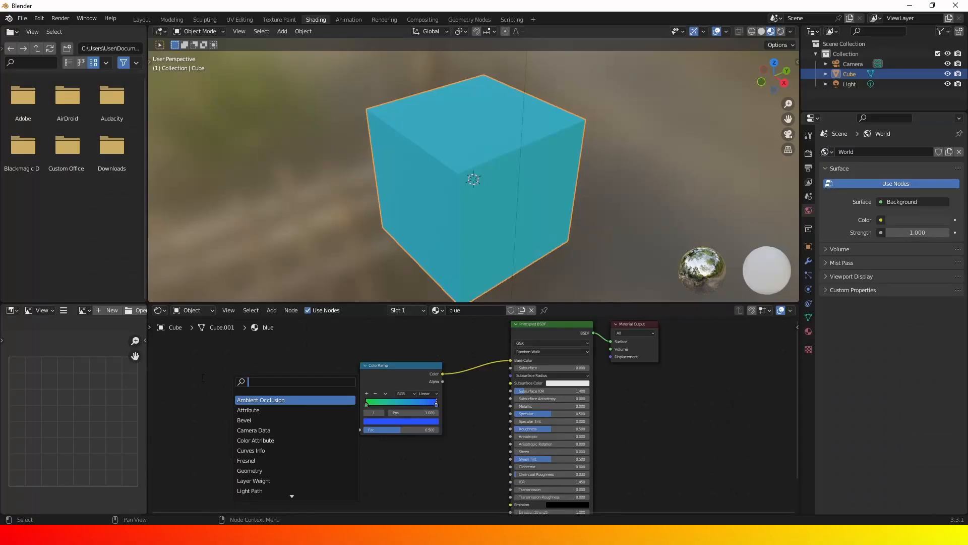
pyautogui.write('texture')
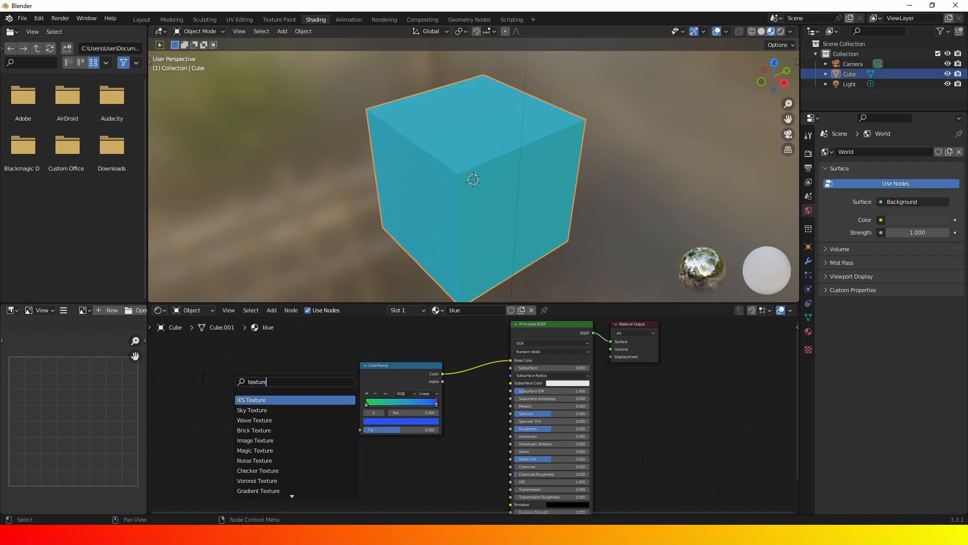
pyautogui.write(' cor')
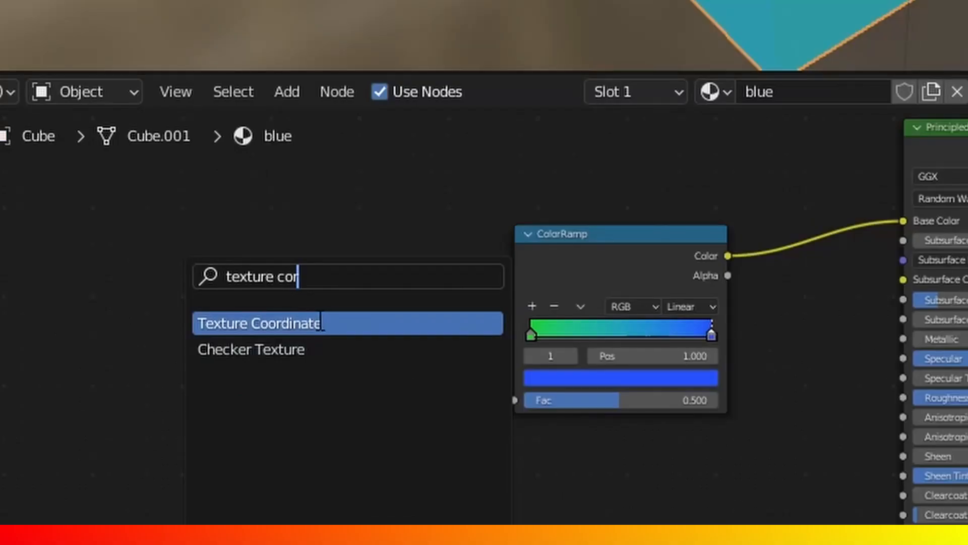
pyautogui.click(322, 323)
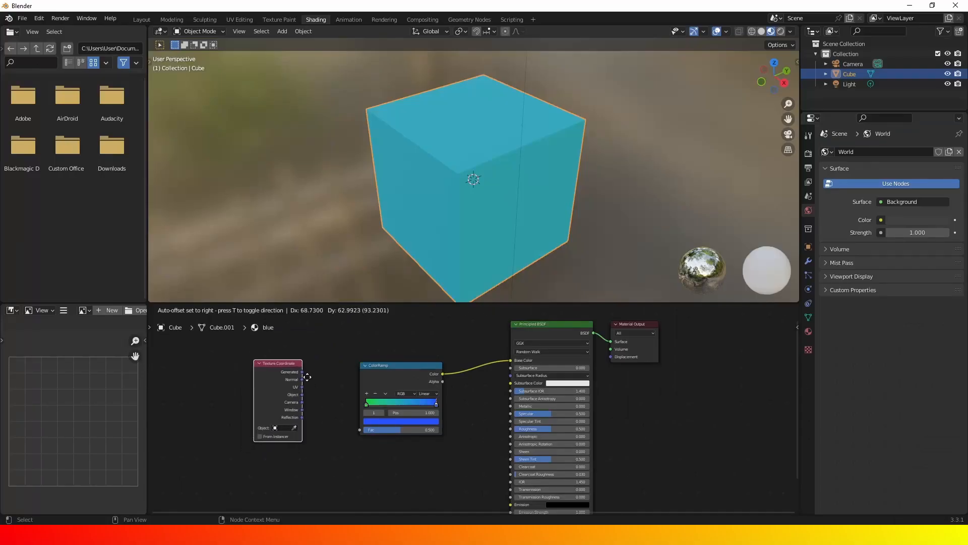
pyautogui.click(307, 376)
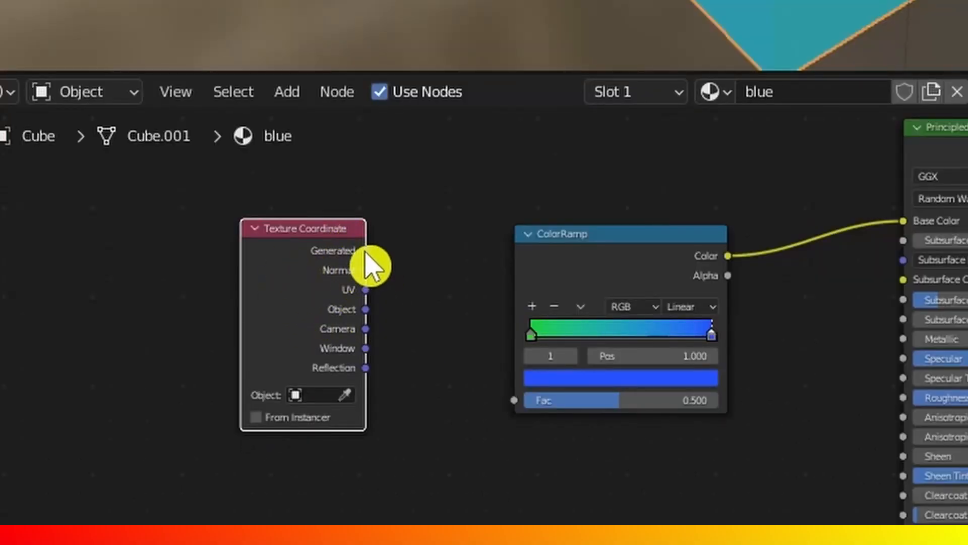
pyautogui.moveTo(366, 251); pyautogui.dragTo(515, 407)
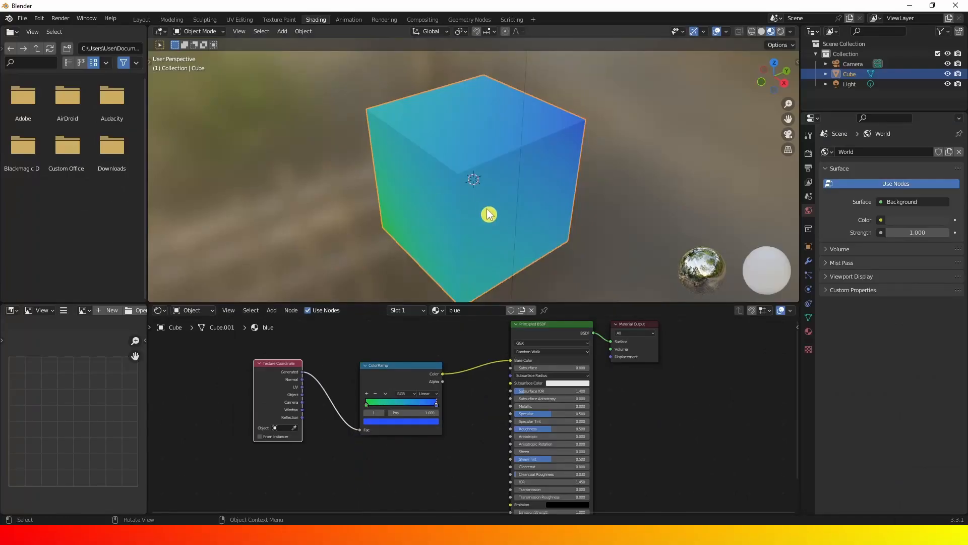
# Examine the colour gradient on the cube from several angles and look over the complete node tree.
pyautogui.moveTo(488, 215); pyautogui.dragTo(429, 235, button='middle')
pyautogui.moveTo(441, 184); pyautogui.dragTo(436, 381, button='middle')
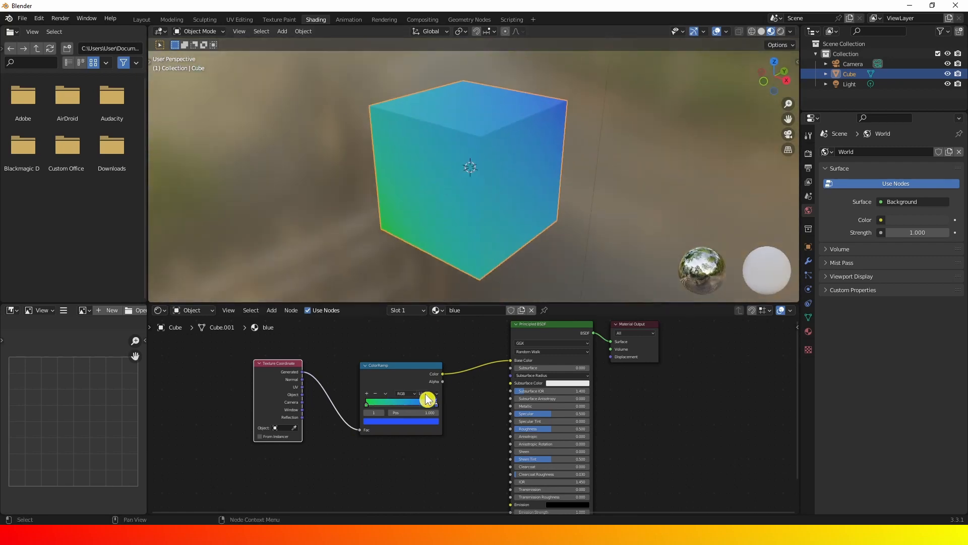
pyautogui.moveTo(488, 169); pyautogui.dragTo(663, 132, button='middle')
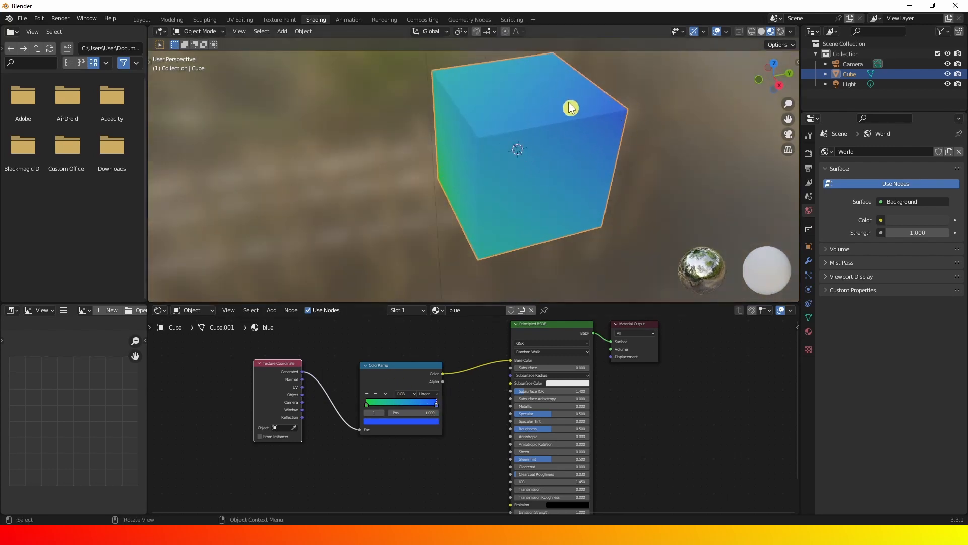
pyautogui.moveTo(477, 200); pyautogui.dragTo(456, 268, button='middle')
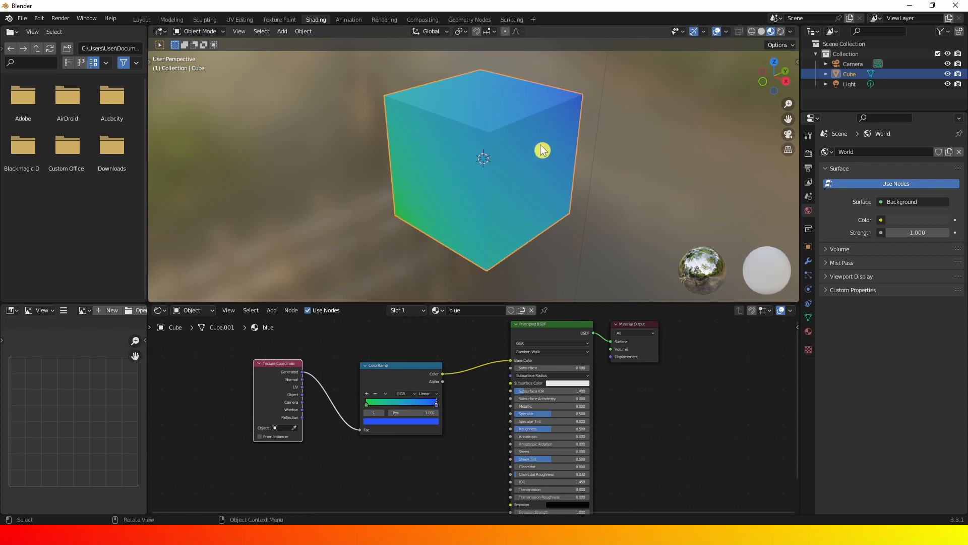
pyautogui.moveTo(515, 159); pyautogui.dragTo(518, 179, button='middle')
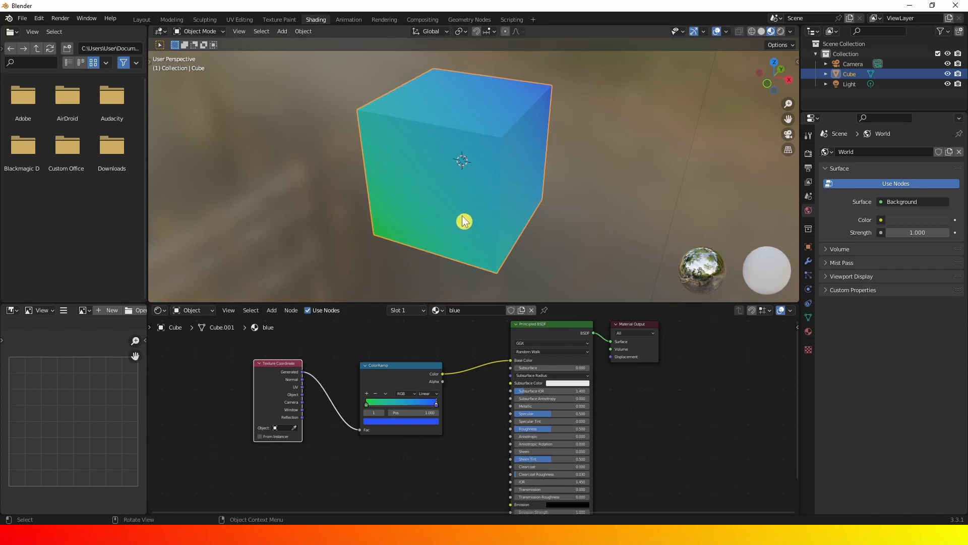
pyautogui.scroll(-5, 491, 402)
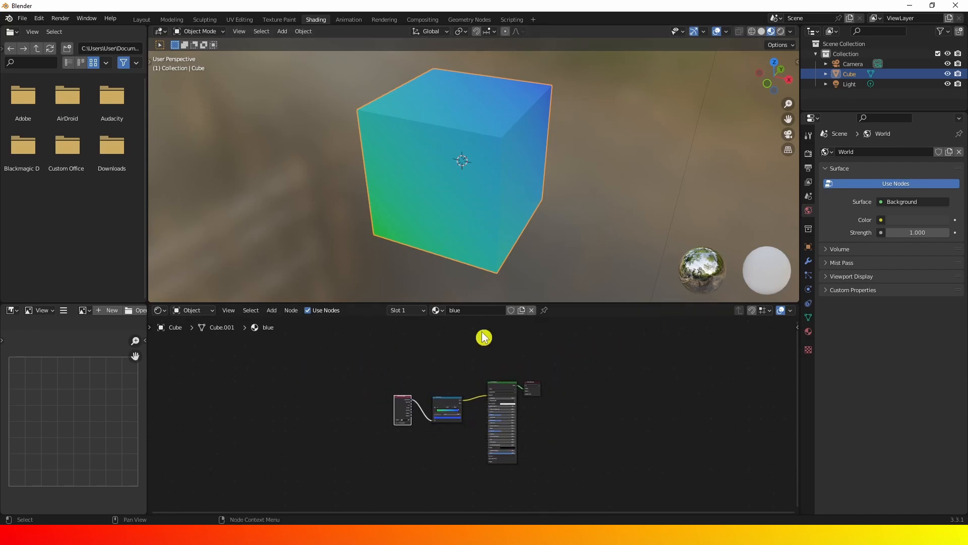
pyautogui.scroll(3, 464, 437)
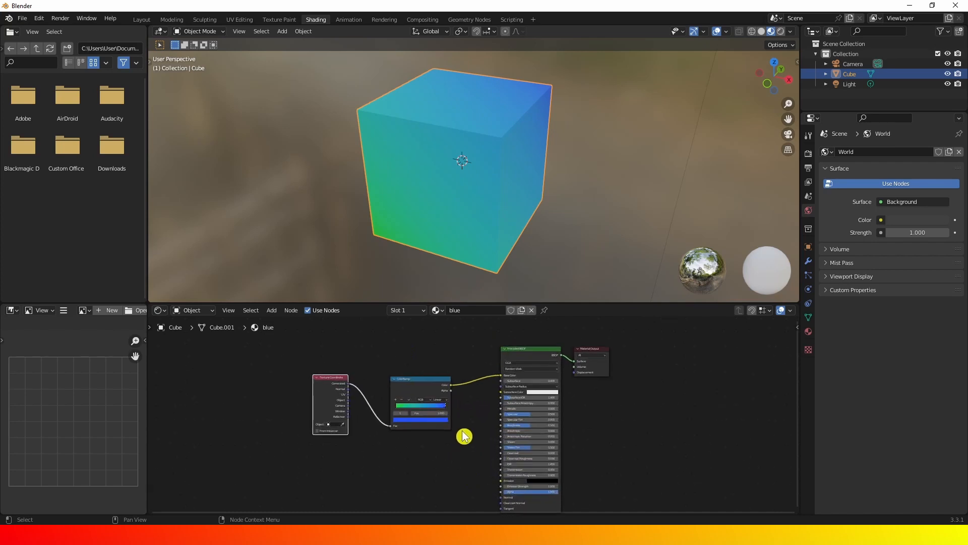
# Display the cube's material properties, and view the cube in the UV Editing and Texture Paint workspaces.
pyautogui.click(809, 333)
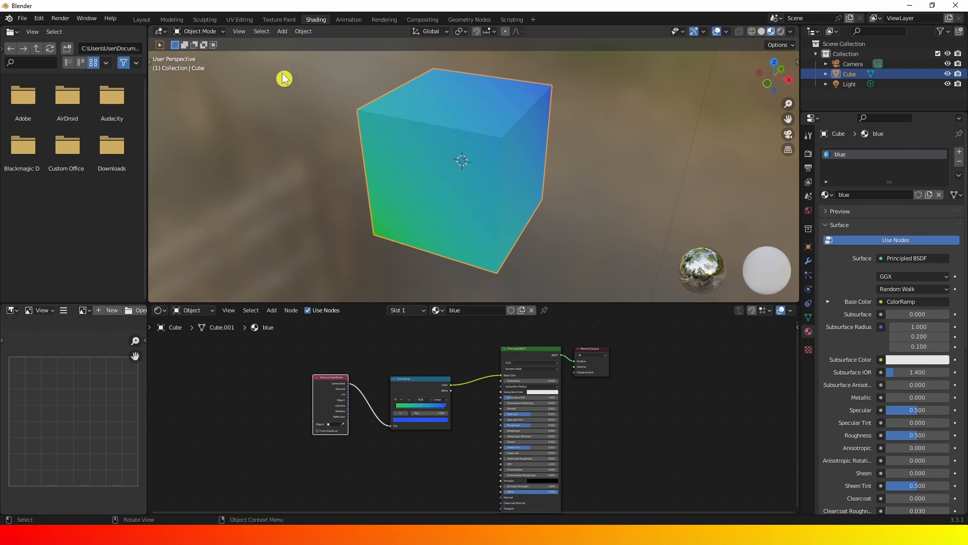
pyautogui.click(235, 21)
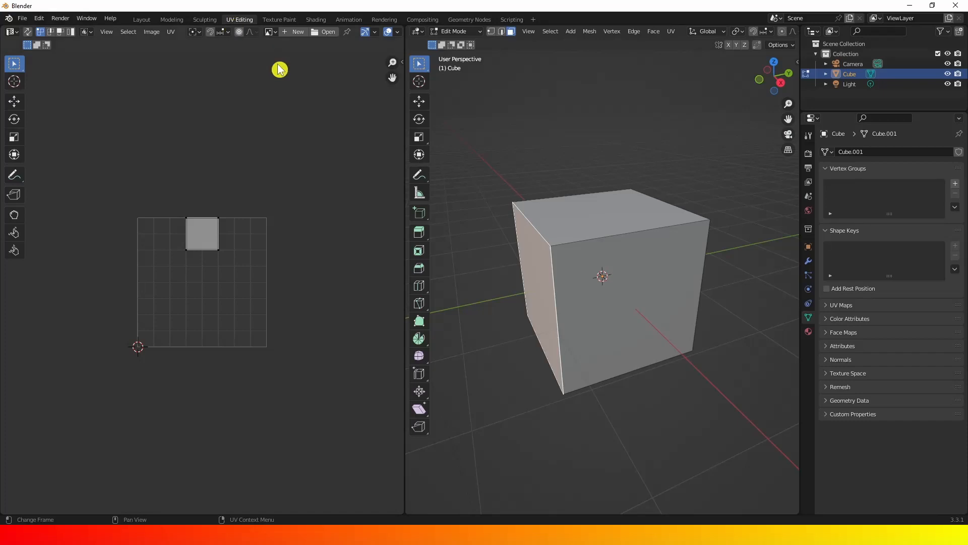
pyautogui.click(279, 21)
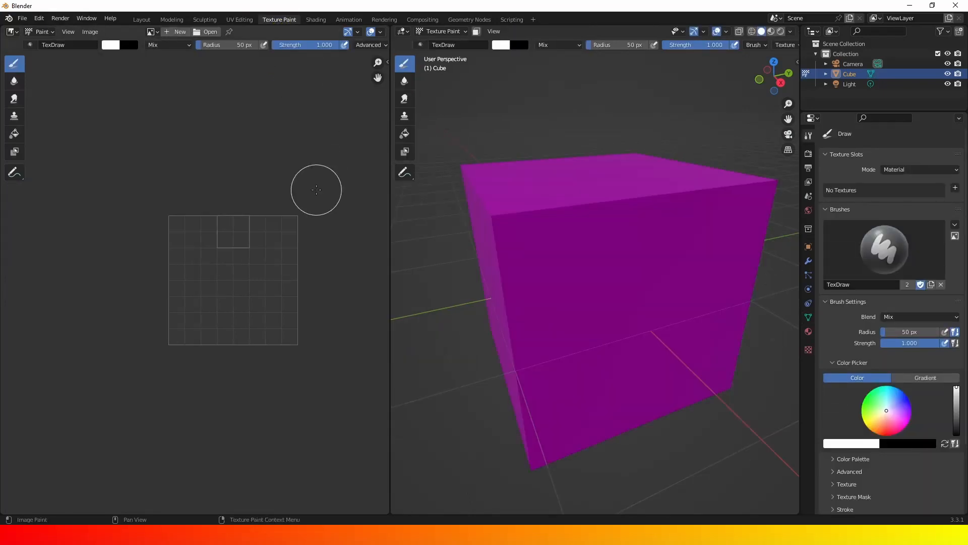